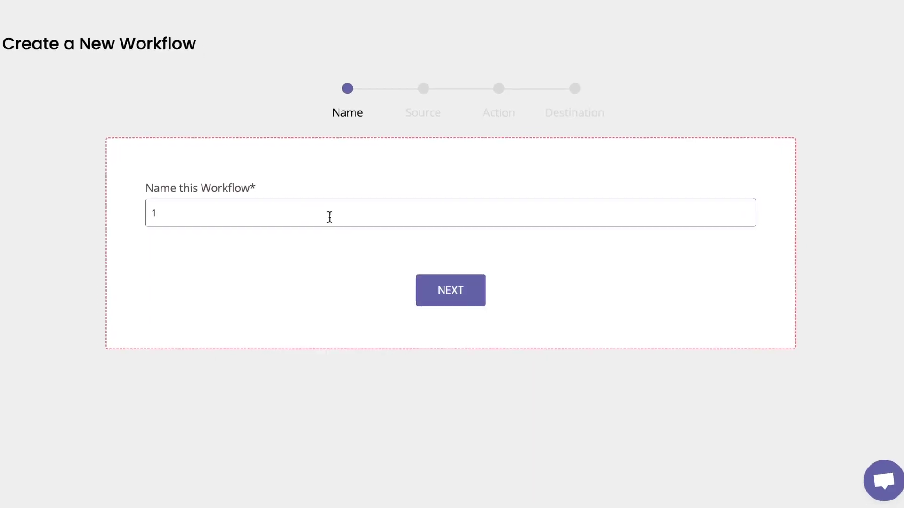
Bring up the Repurpose.io marketing home page about automating content across platforms
left_click(290, 282)
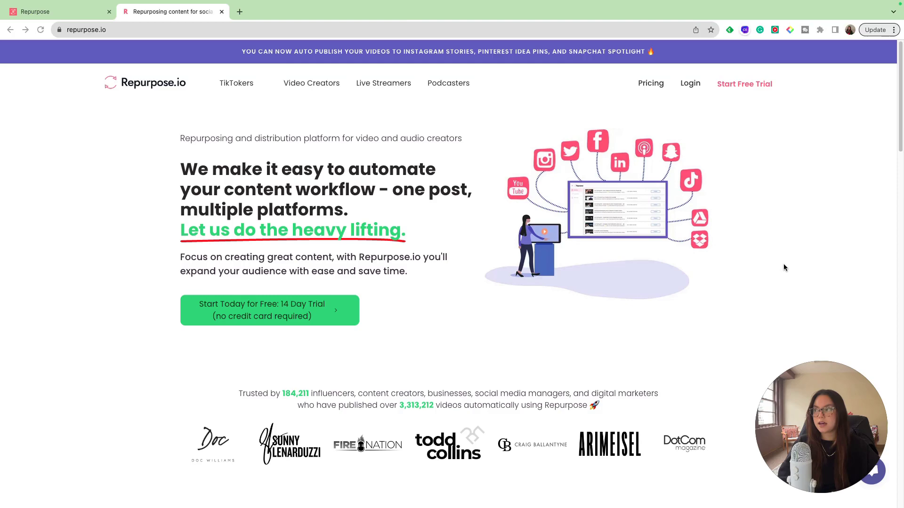
type("repurpose")
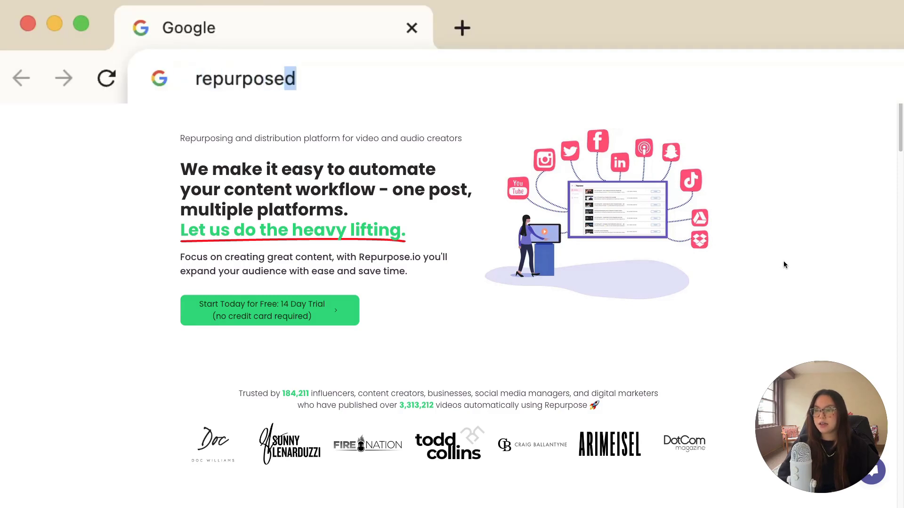
scroll(781, 269, "down", 7)
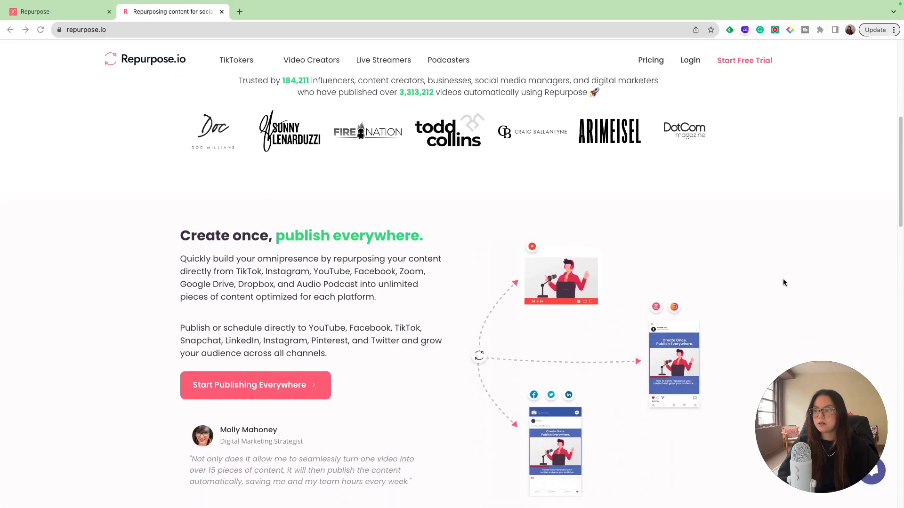
scroll(501, 303, "up", 7)
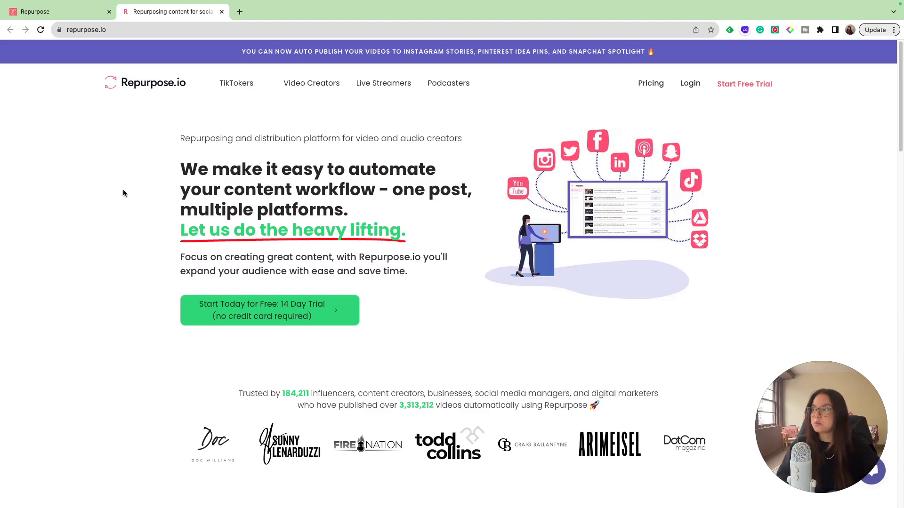
Sign in to Repurpose.io with Google and open the Connections page
left_click(59, 17)
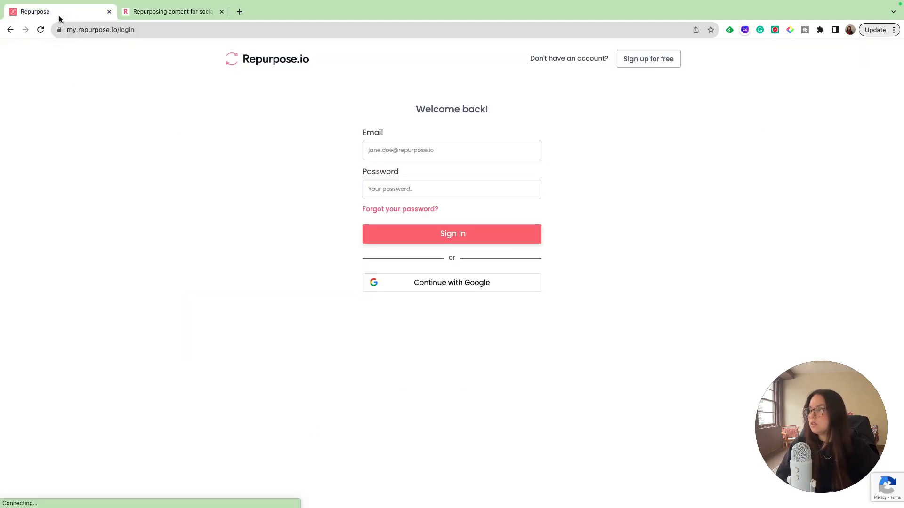
left_click(484, 286)
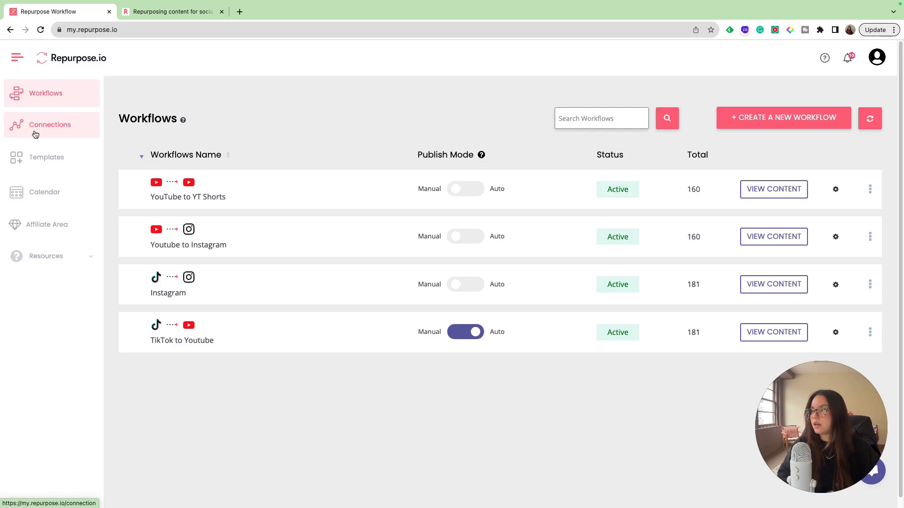
left_click(36, 133)
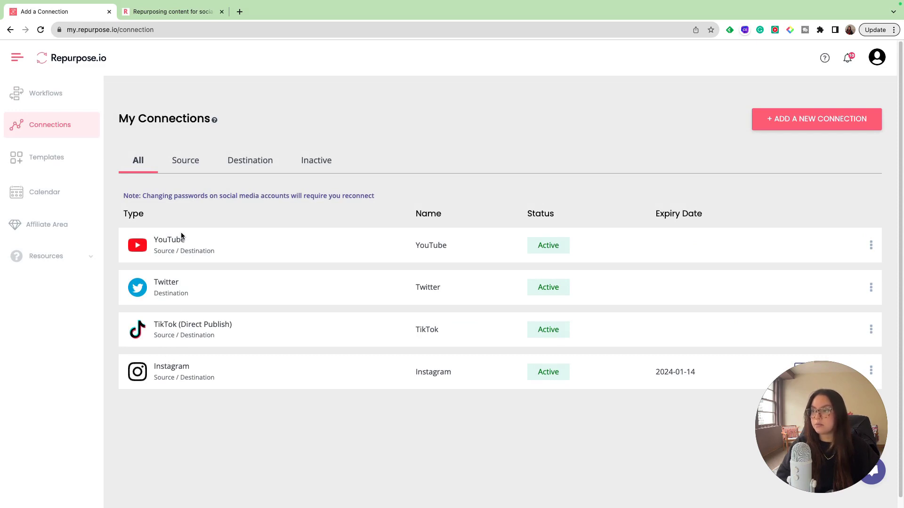
Review Add a New Connection without adding one, then filter the list to Source connections
left_click(785, 117)
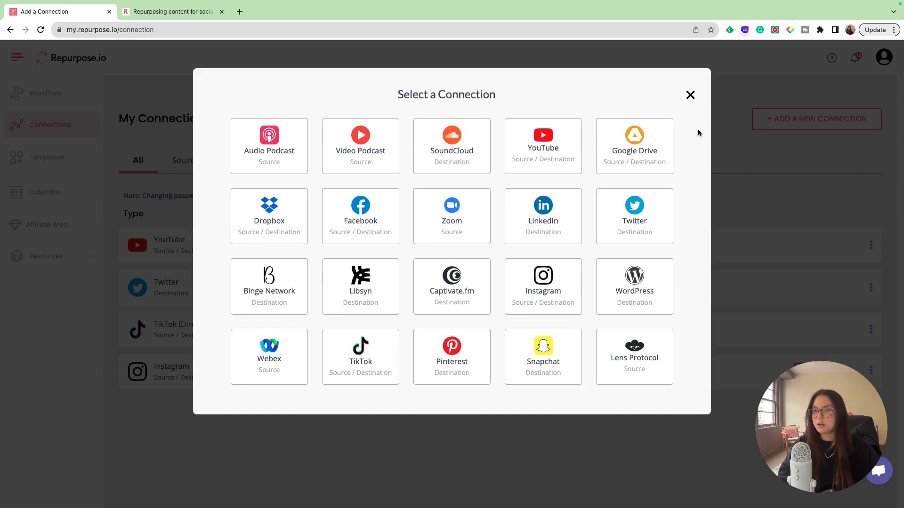
left_click(690, 95)
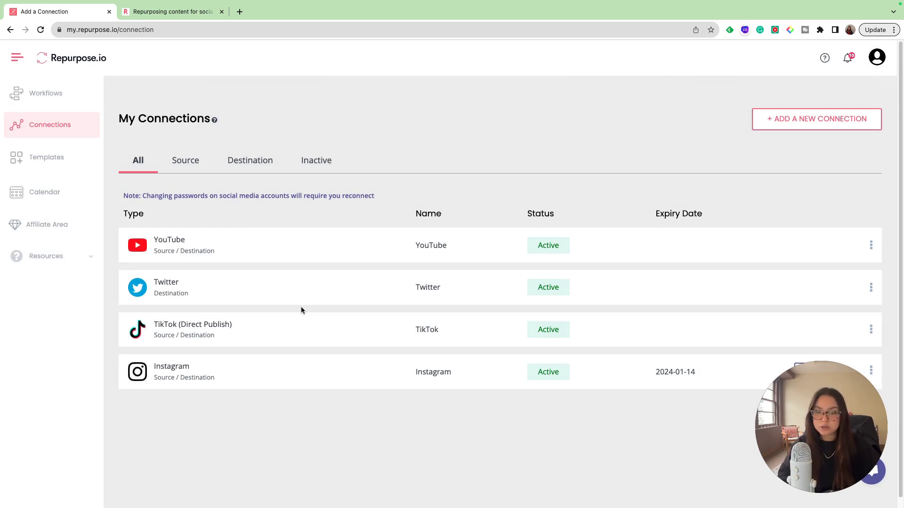
left_click(185, 160)
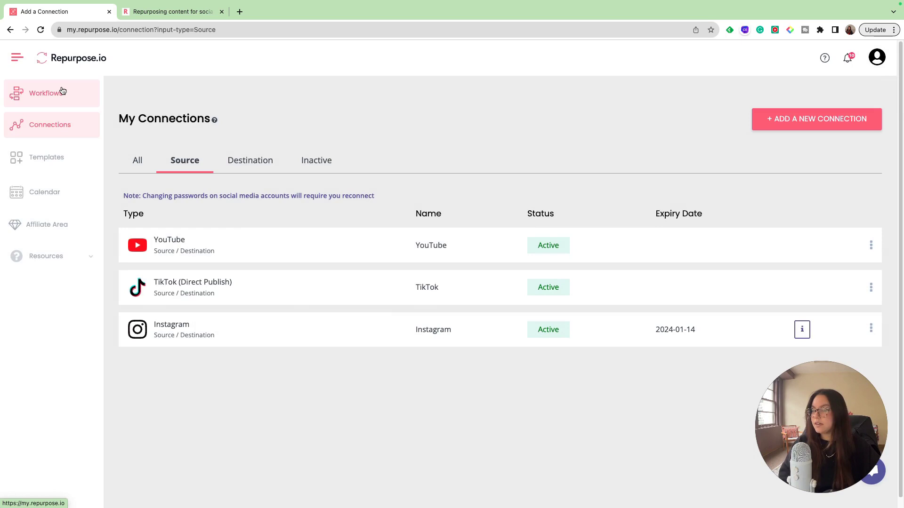
Create a new workflow named 'Tweet to Youtube'
left_click(62, 91)
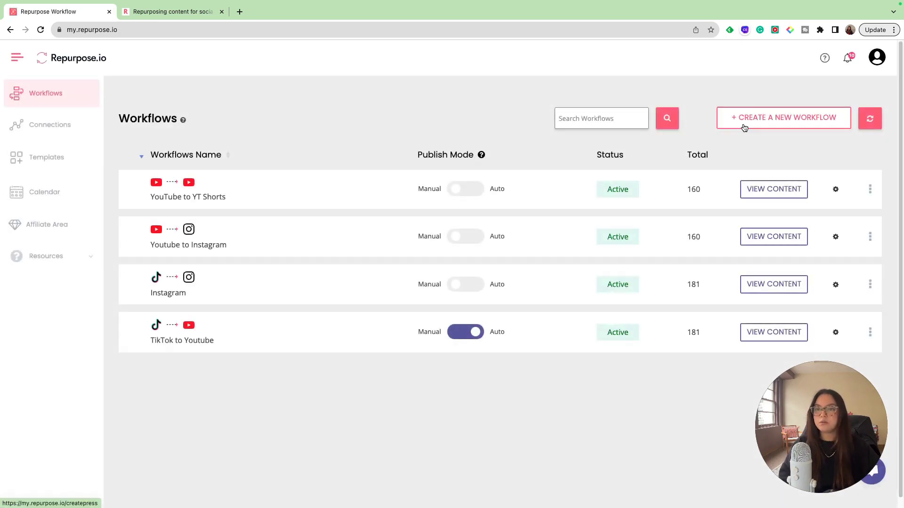
left_click(744, 125)
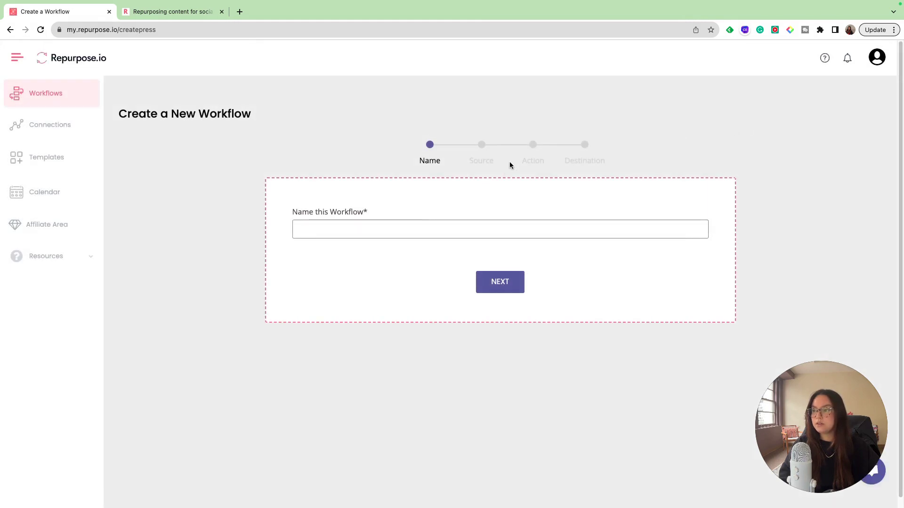
left_click(417, 230)
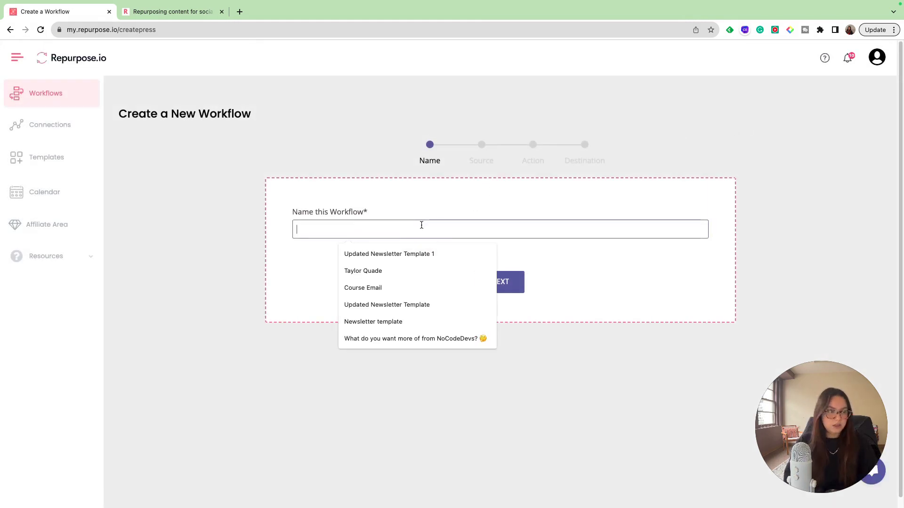
type("Tweet to Youtube")
left_click(500, 282)
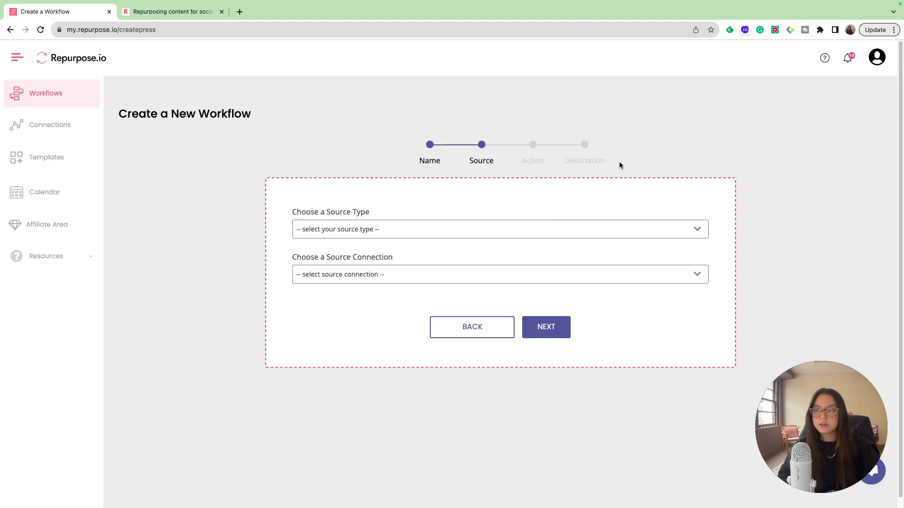
Set the workflow's source type and source connection to TikTok
left_click(354, 230)
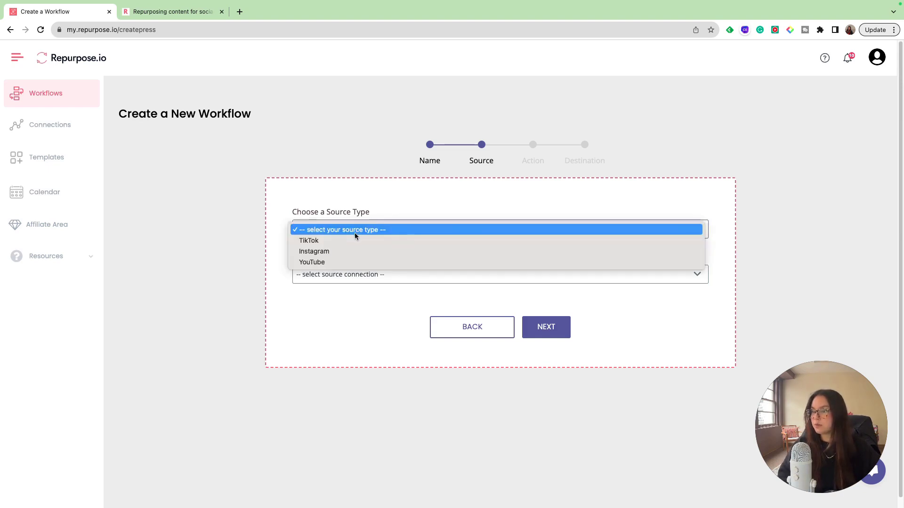
left_click(353, 240)
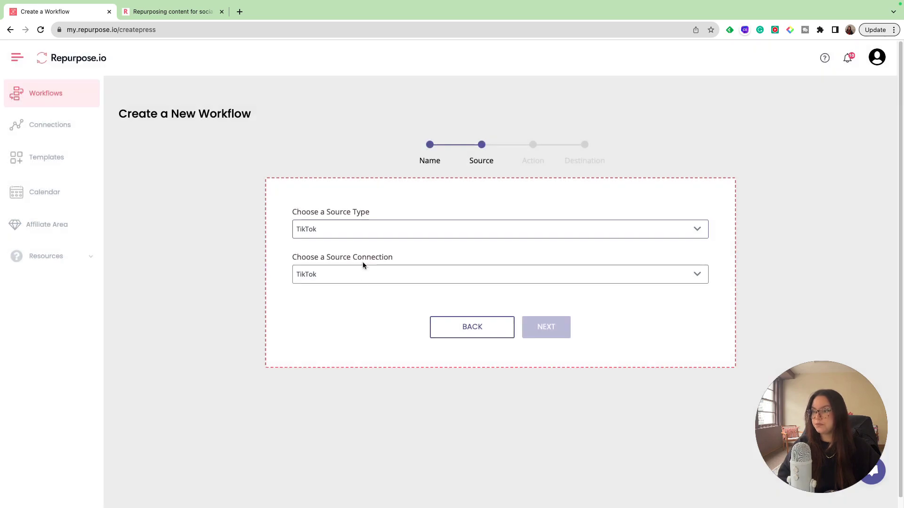
left_click(363, 276)
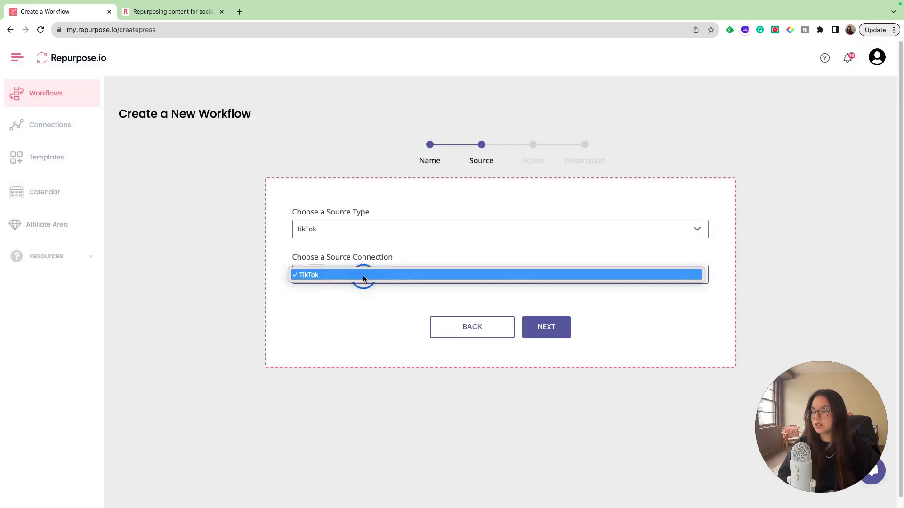
left_click(363, 275)
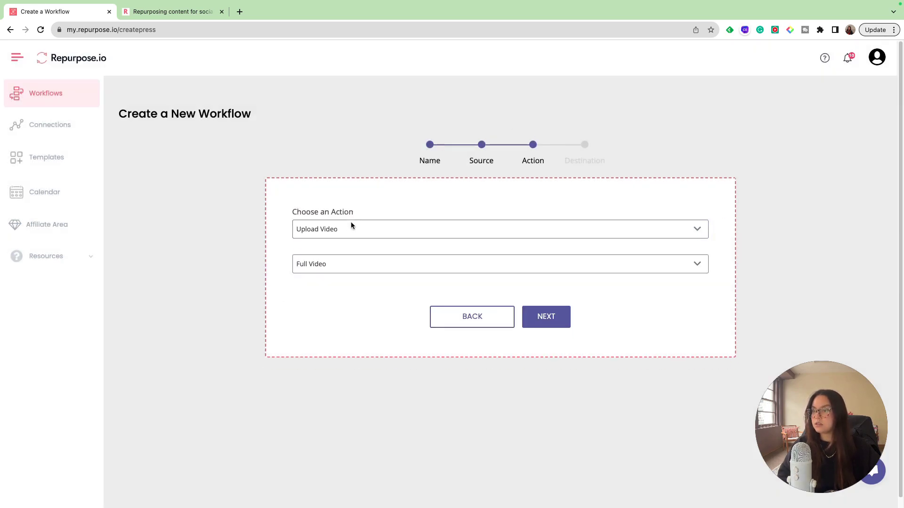
Keep the action as Upload Video with Full Video instead of Snippets (Clips)
left_click(351, 224)
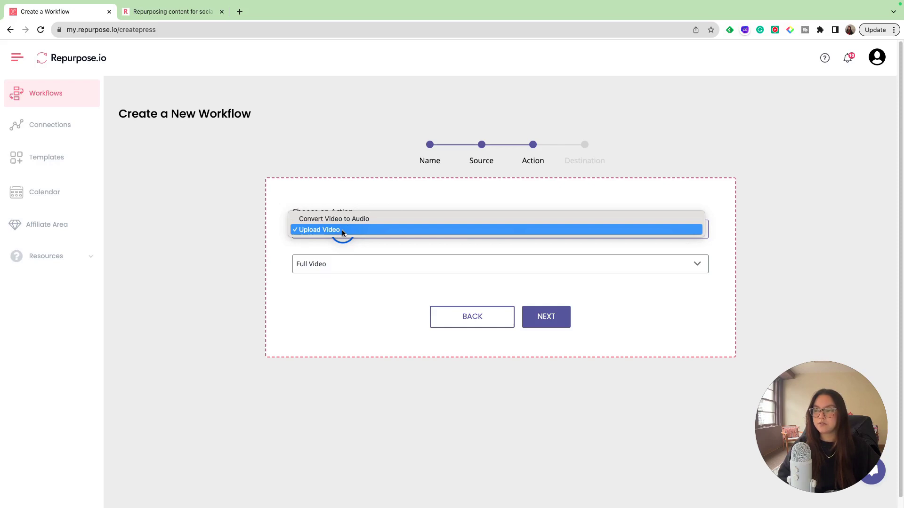
left_click(341, 229)
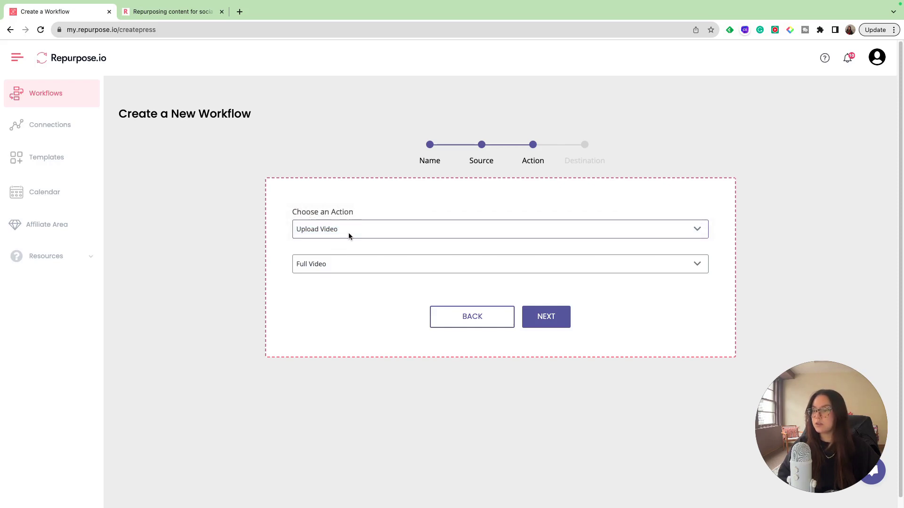
left_click(331, 264)
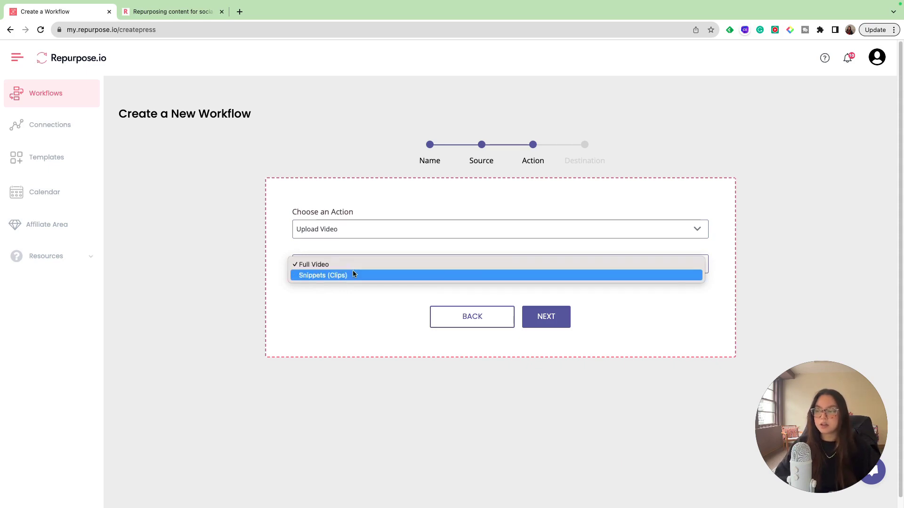
left_click(351, 264)
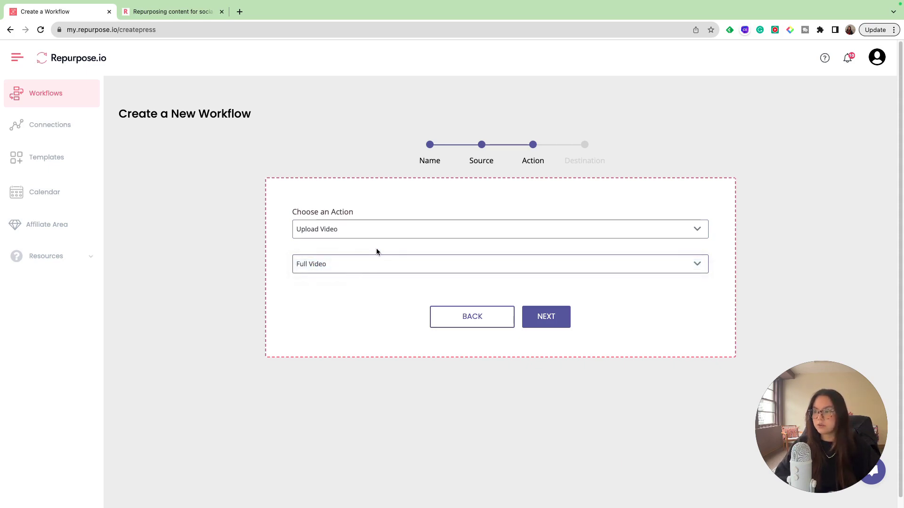
Set YouTube as destination on Main Channel (no playlist) and finish the workflow
left_click(545, 317)
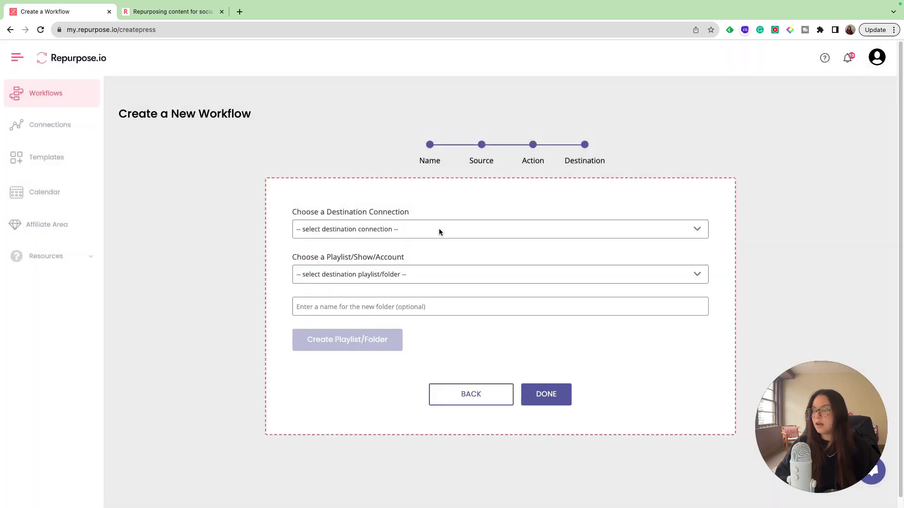
left_click(415, 231)
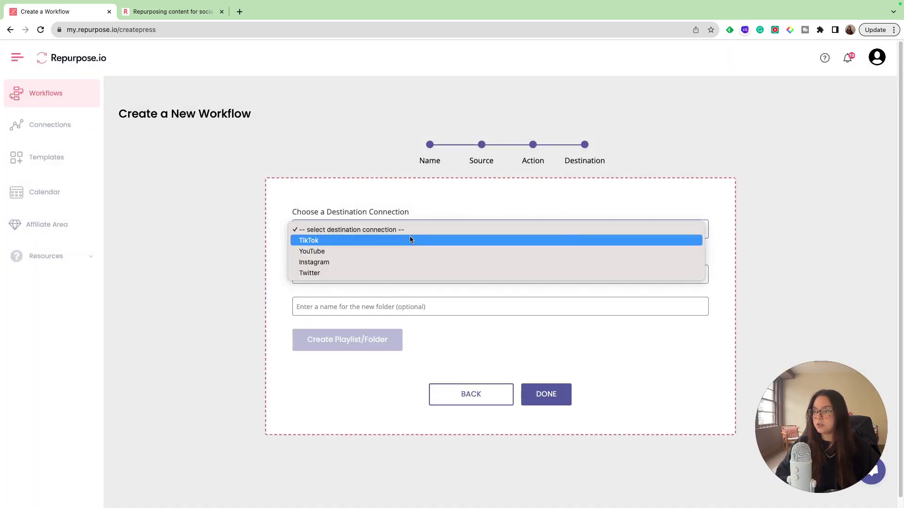
left_click(395, 253)
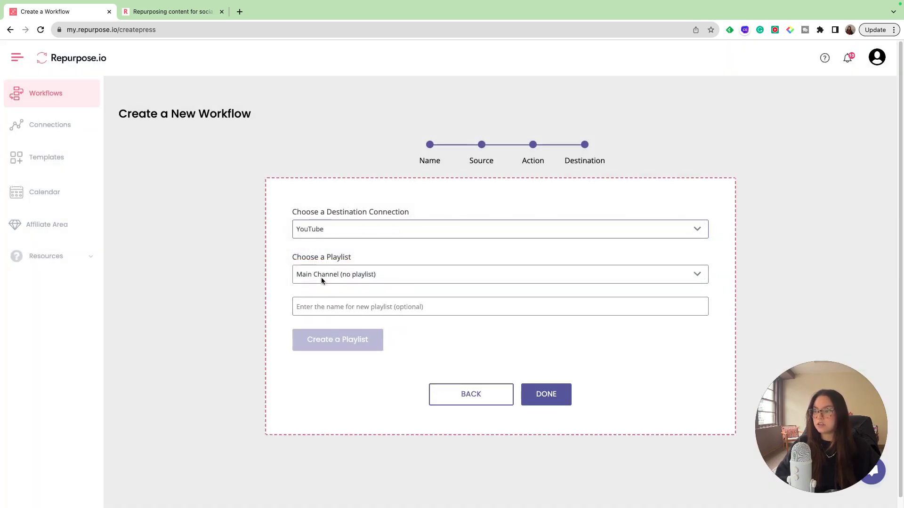
left_click(373, 277)
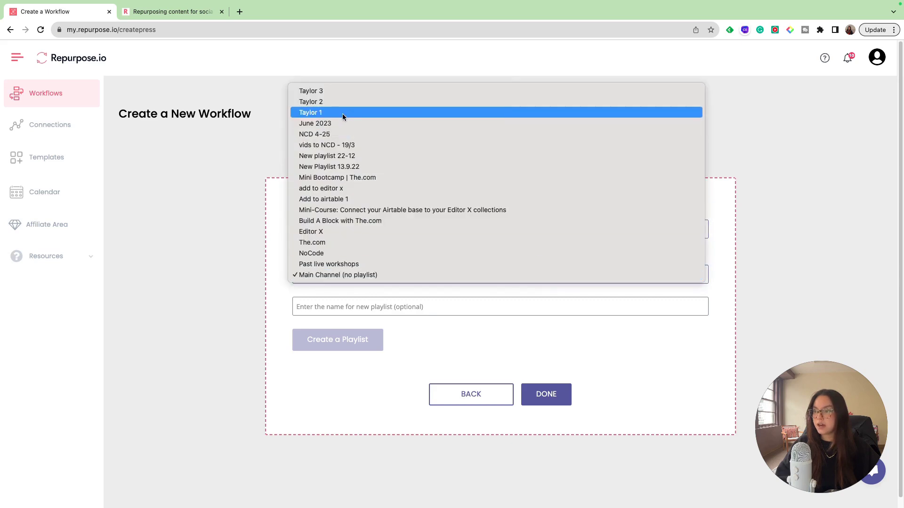
left_click(284, 286)
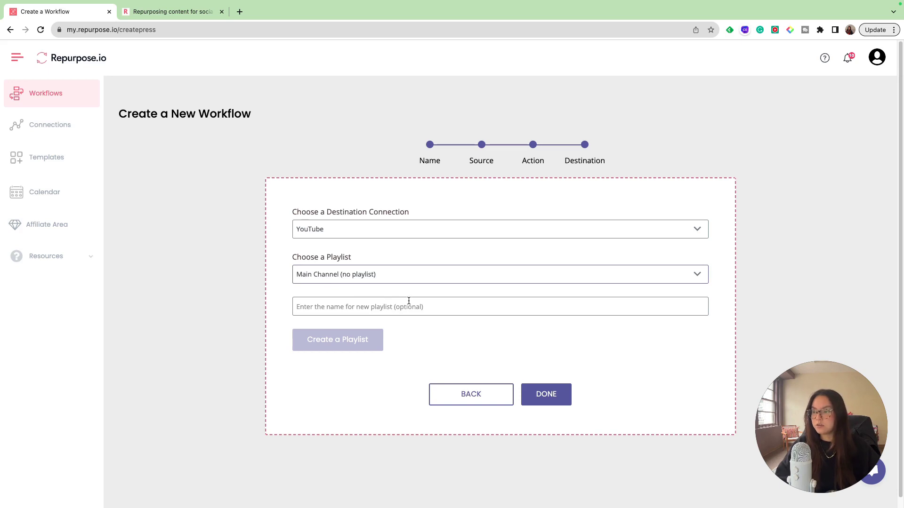
left_click(542, 398)
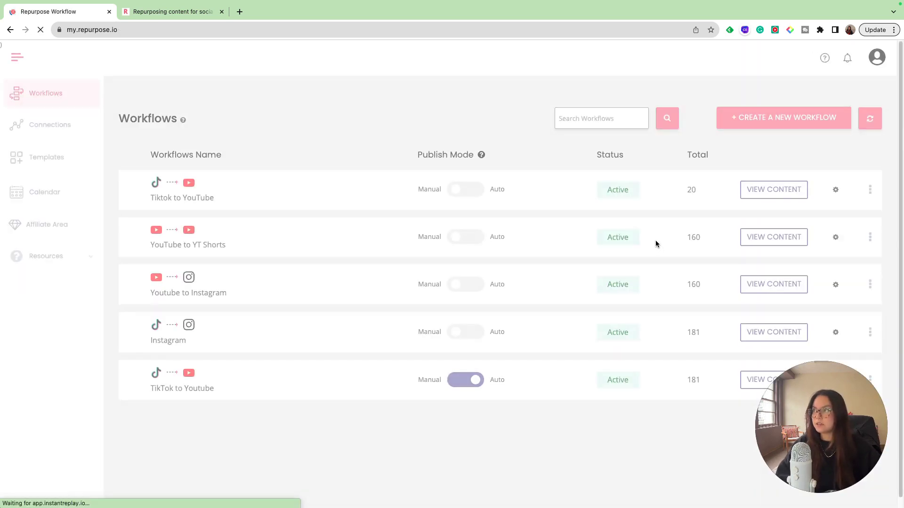
Append ' 2' to the first workflow's name, making it 'Tiktok to YouTube 2', and save
left_click(889, 276)
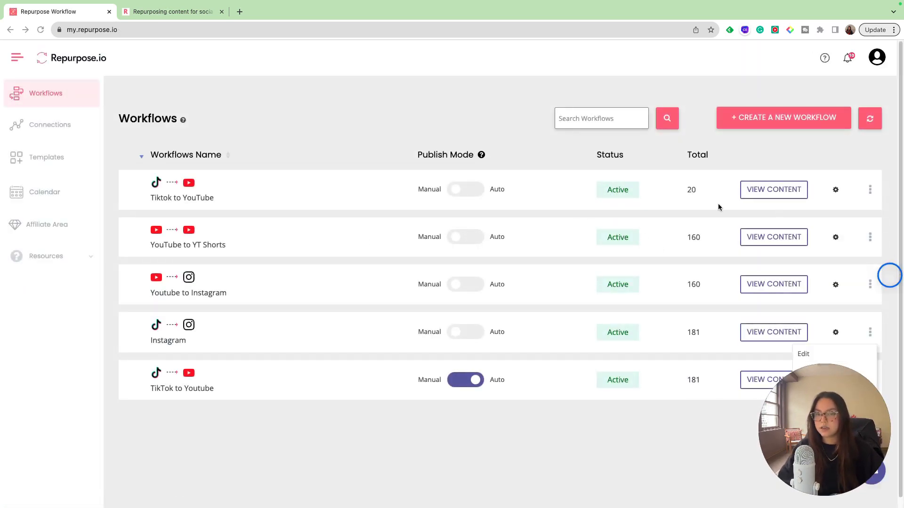
left_click(584, 152)
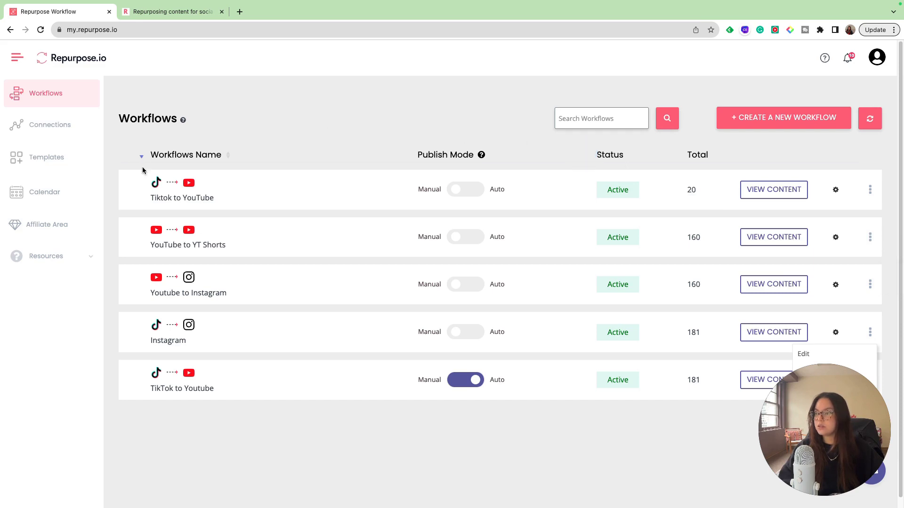
left_click(871, 191)
left_click(821, 234)
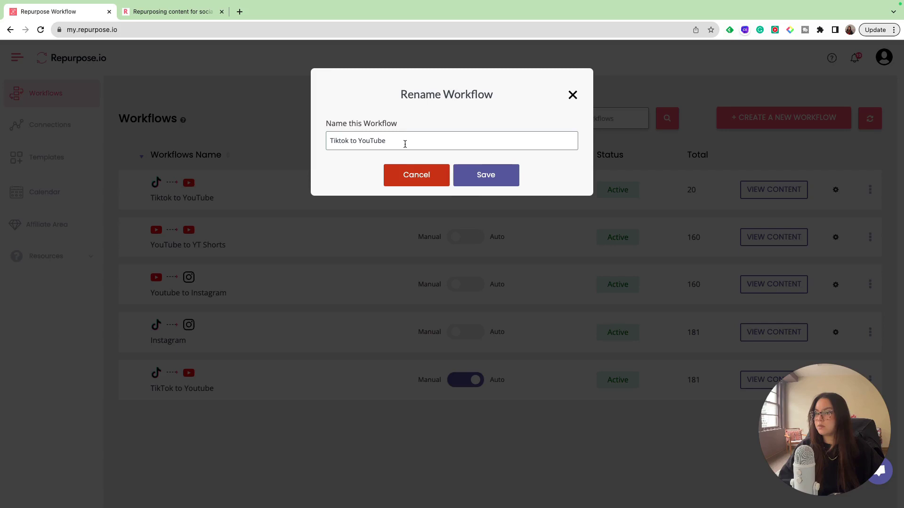
left_click(404, 142)
type("2")
left_click(477, 174)
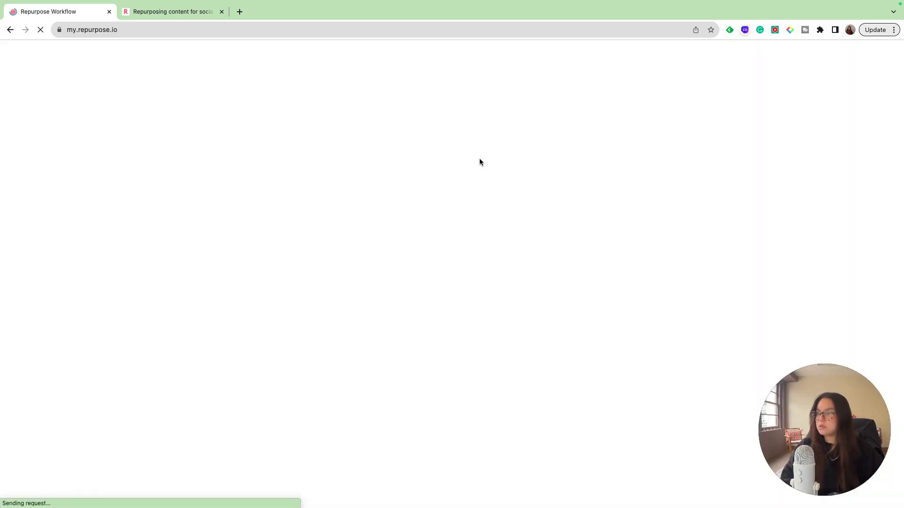
mouse_move(481, 158)
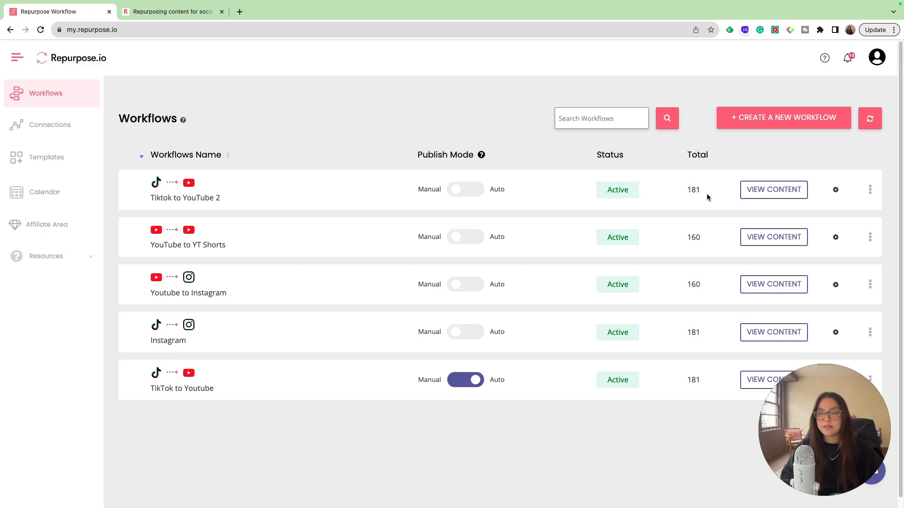
Open the Tiktok to YouTube 2 workflow's video list and scroll through it
left_click(773, 192)
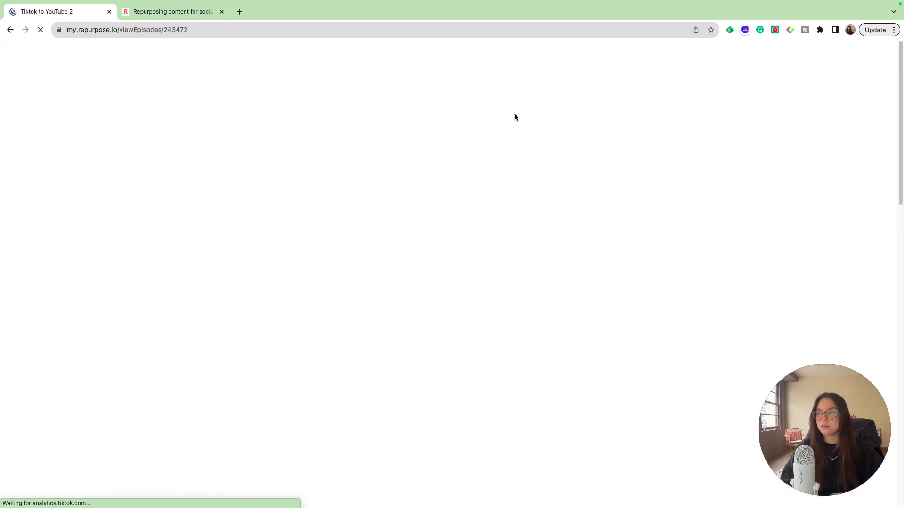
scroll(481, 274, "down", 20)
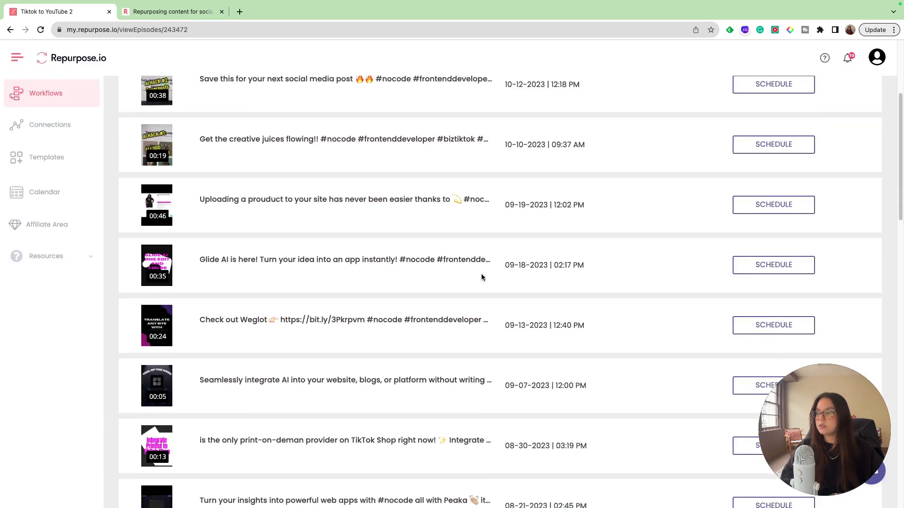
scroll(483, 276, "down", 3)
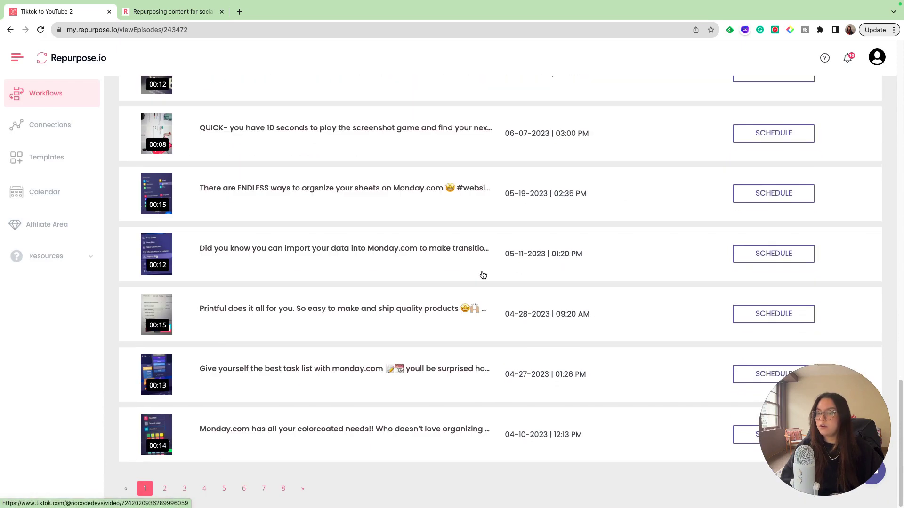
left_click(144, 488)
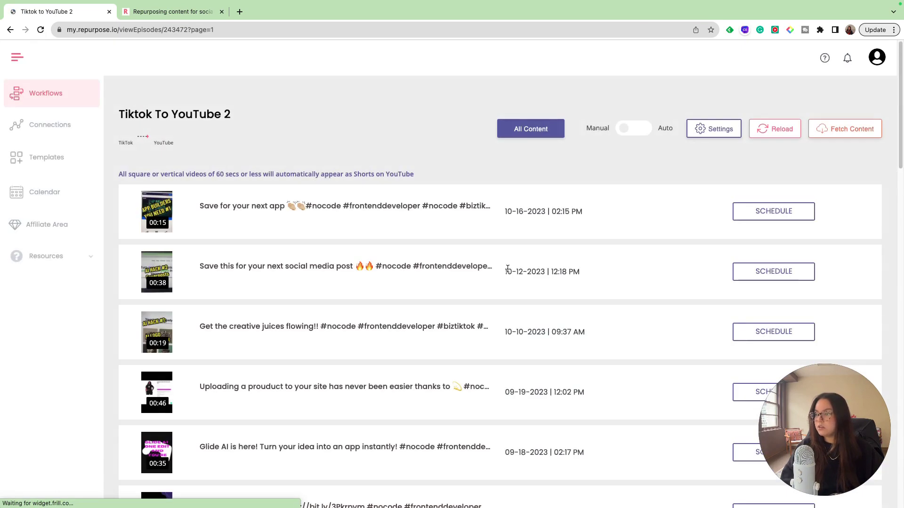
Open the workflow settings, keeping Video style as Original video (No resizing)
left_click(714, 131)
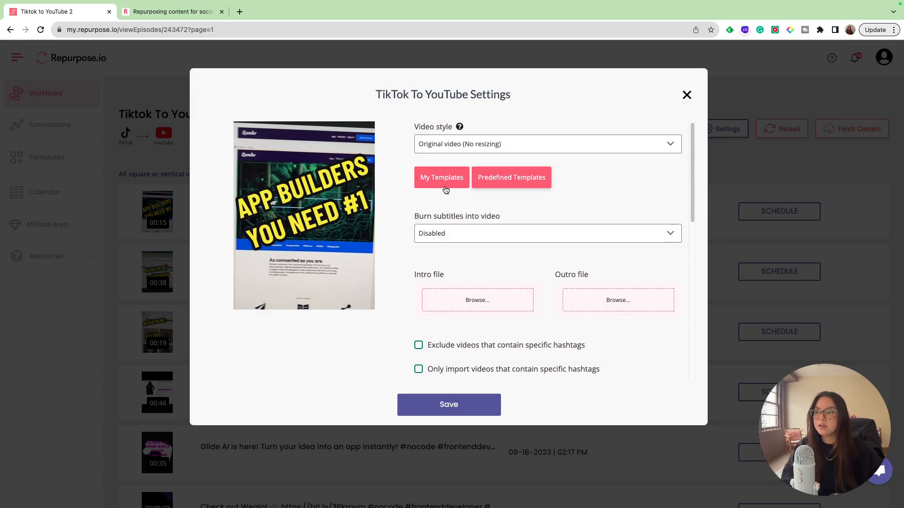
left_click(462, 147)
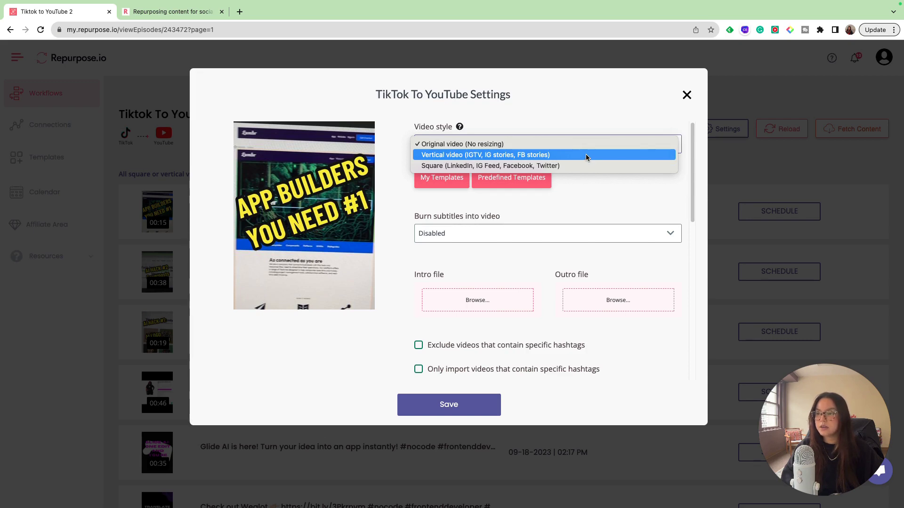
left_click(573, 137)
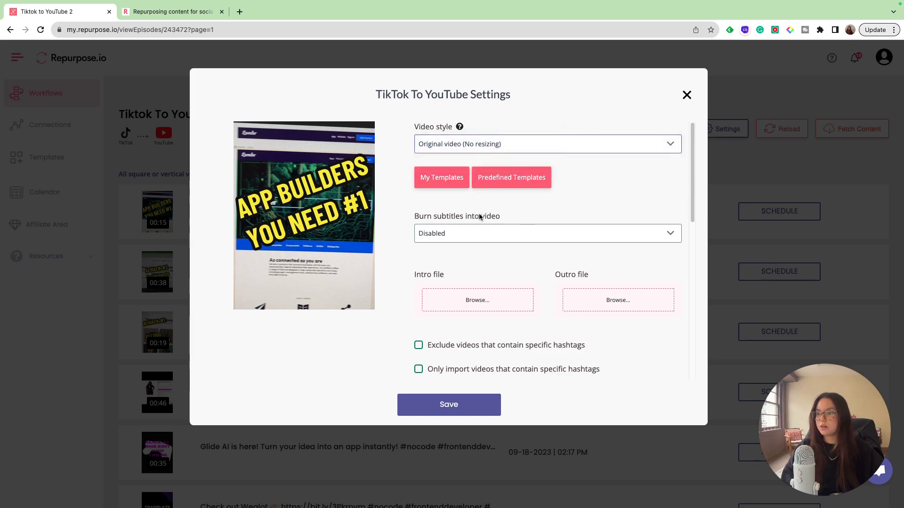
scroll(474, 218, "down", 1)
scroll(479, 206, "up", 1)
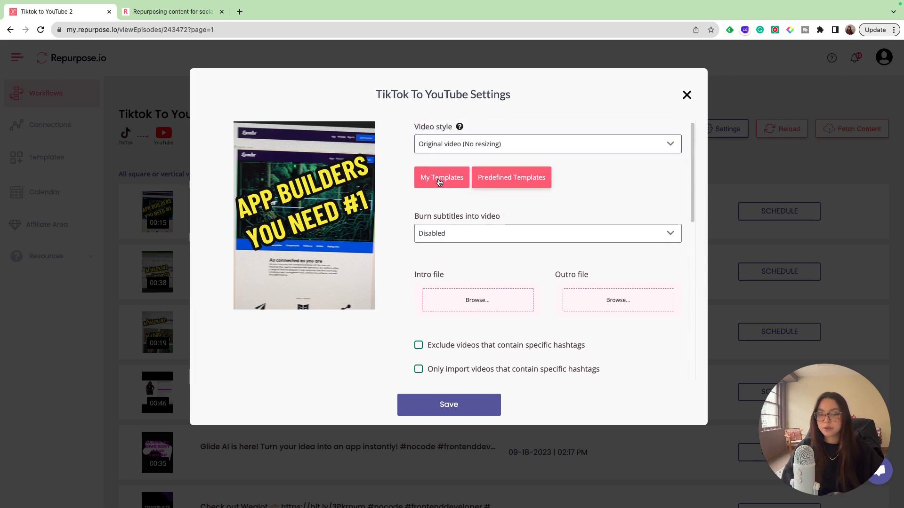
Browse the Predefined Templates gallery from True Vertical 01 through Square Zoom and Horizontal designs
left_click(533, 180)
scroll(483, 208, "down", 1)
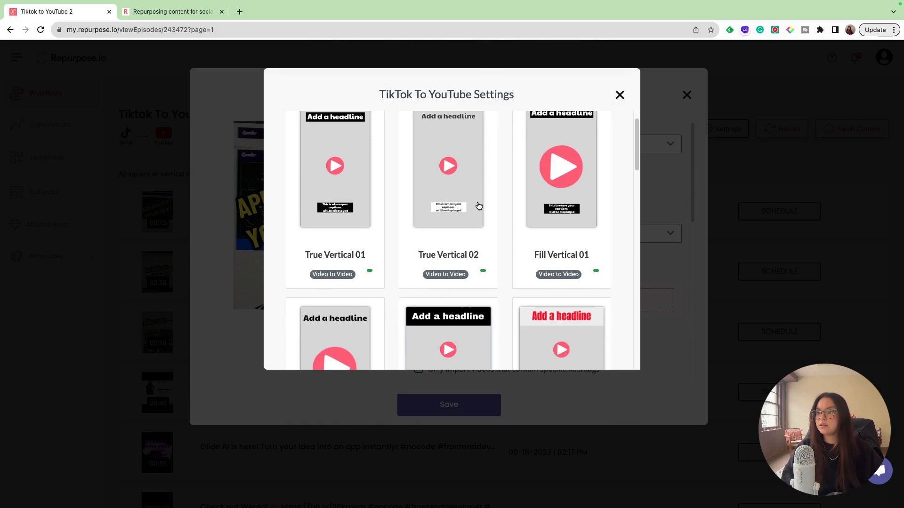
scroll(512, 155, "up", 1)
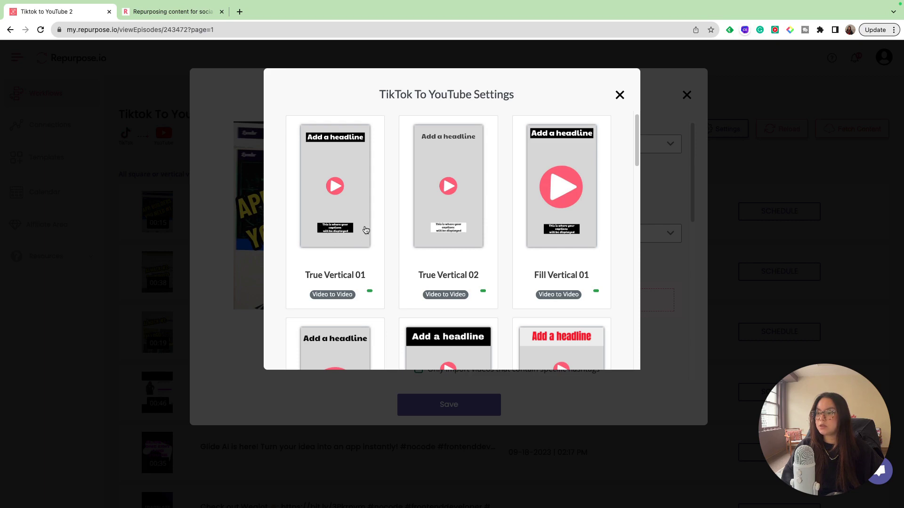
left_click_drag(642, 136, 645, 170)
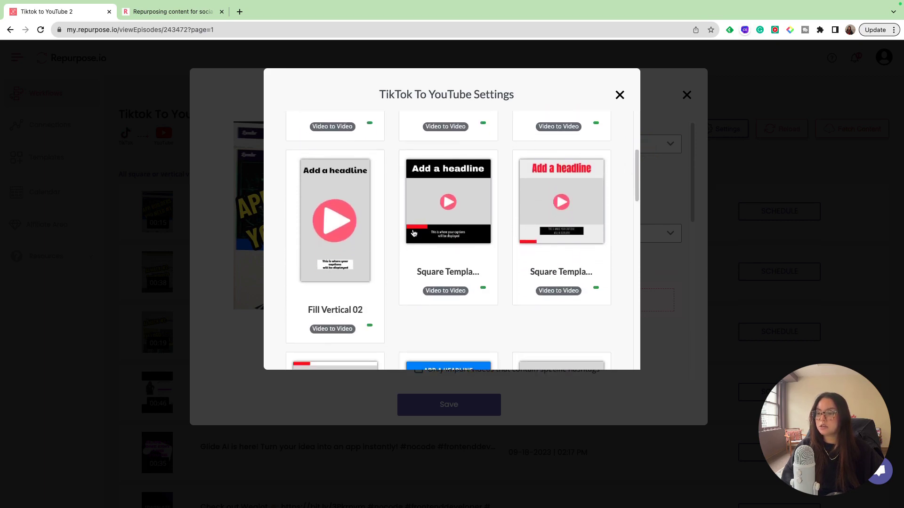
scroll(617, 222, "down", 3)
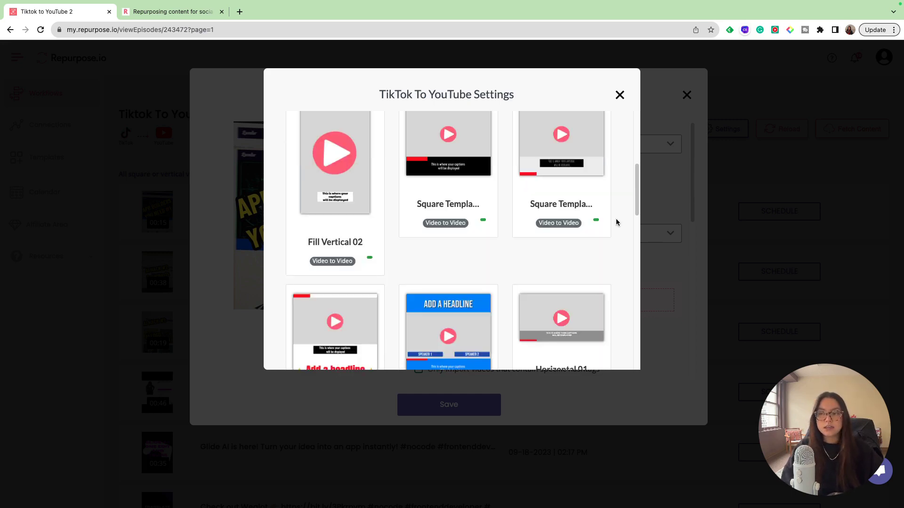
scroll(616, 219, "down", 5)
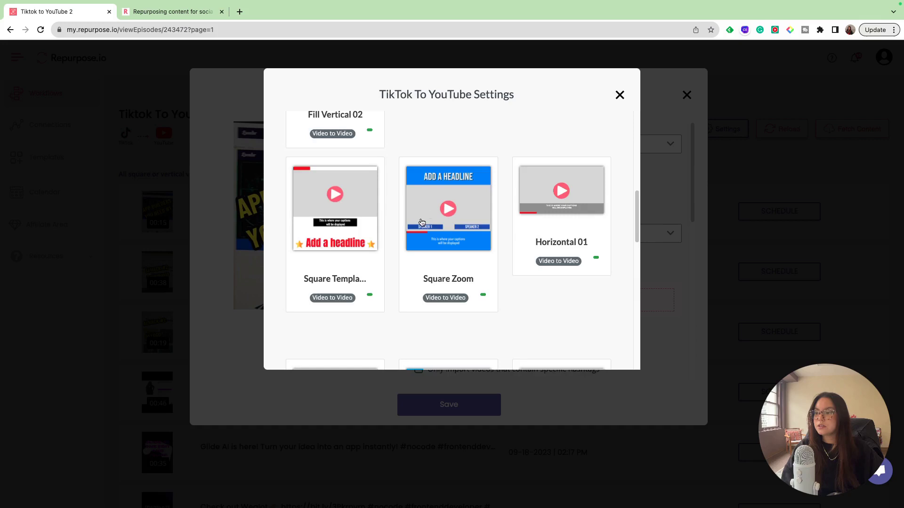
scroll(387, 212, "up", 10)
scroll(406, 295, "down", 7)
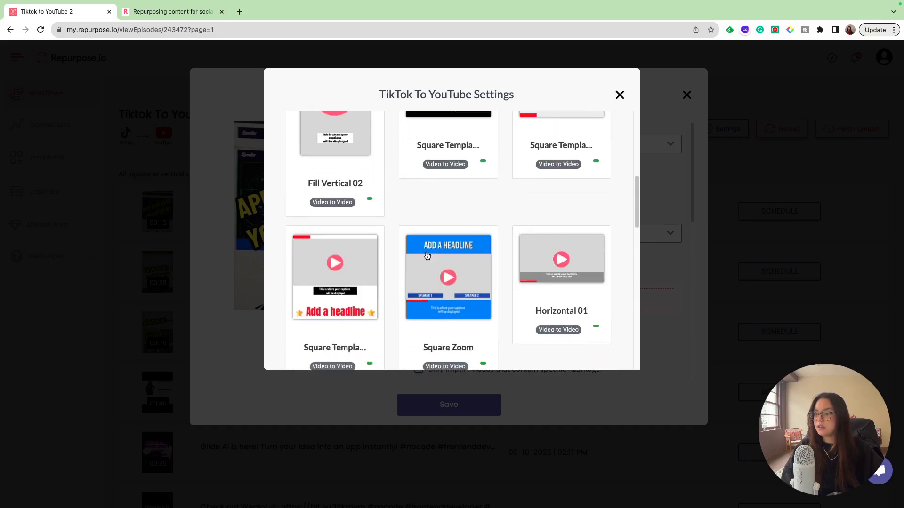
scroll(424, 263, "down", 1)
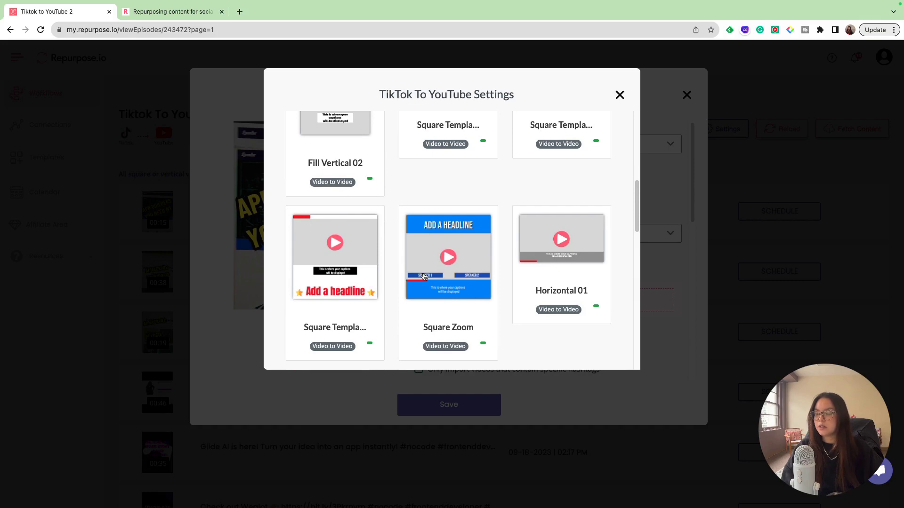
scroll(578, 284, "down", 6)
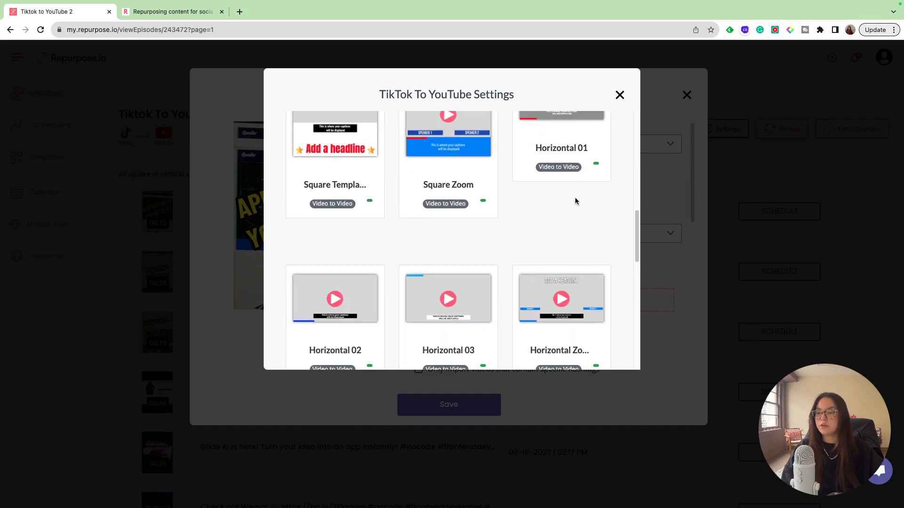
scroll(573, 162, "up", 2)
scroll(531, 204, "down", 3)
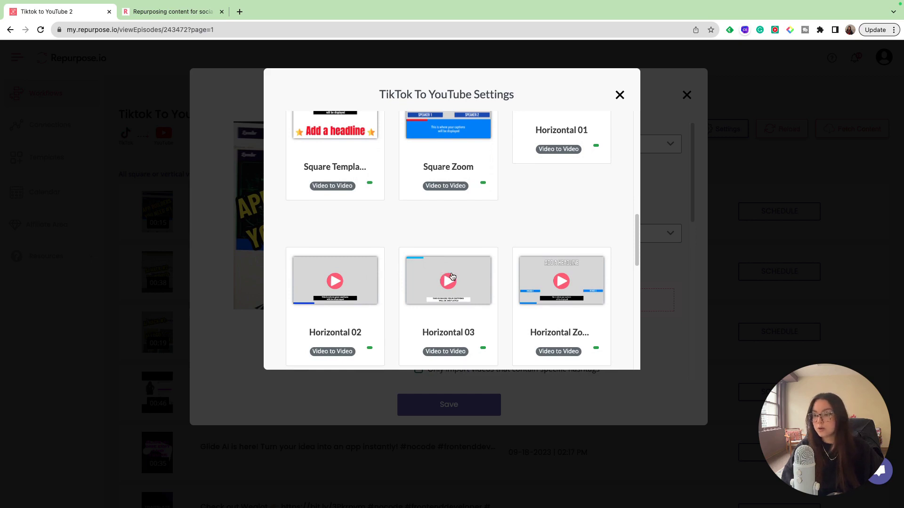
scroll(451, 277, "down", 15)
scroll(426, 268, "up", 14)
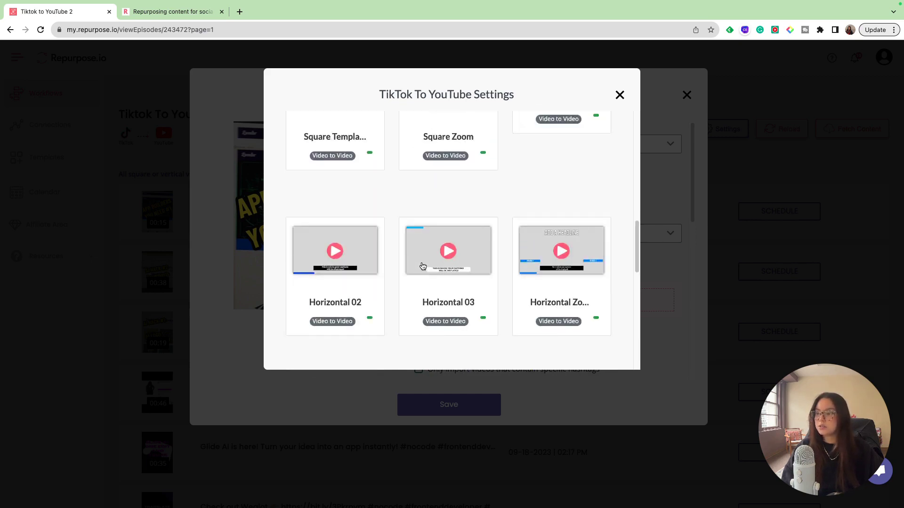
scroll(423, 267, "up", 10)
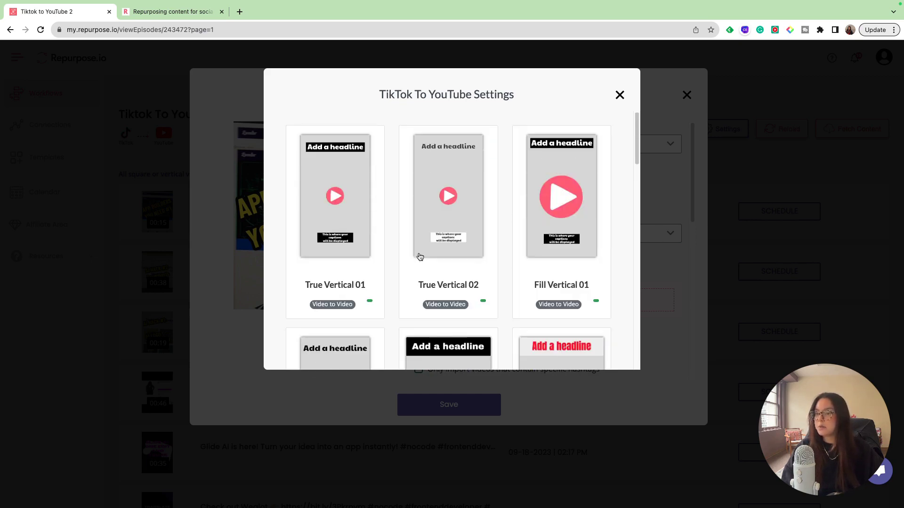
Pick the True Vertical 02 template and review intro/outro, hashtag and YouTube tag options
left_click(438, 220)
scroll(634, 233, "down", 3)
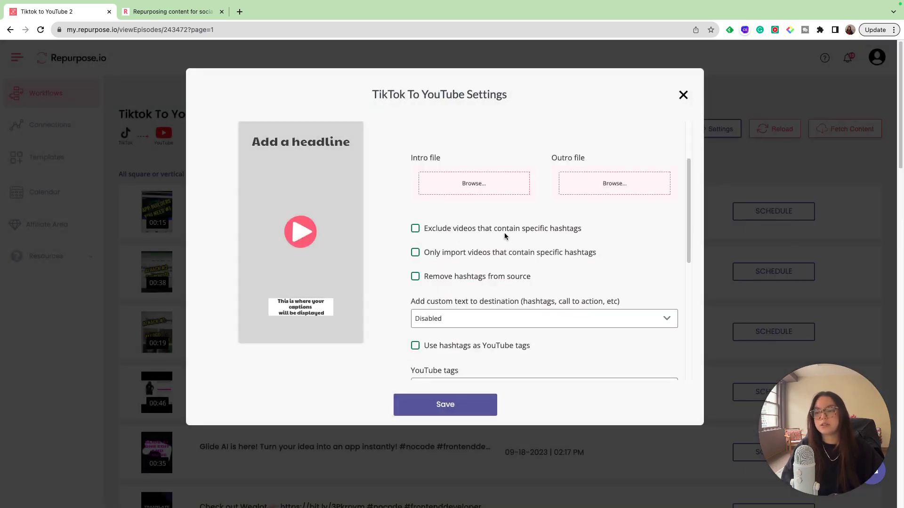
left_click(662, 222)
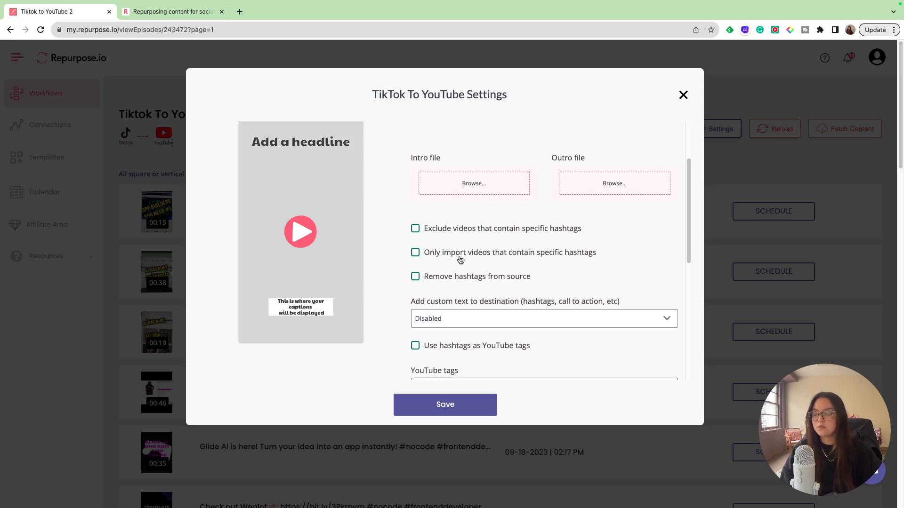
scroll(614, 253, "down", 1)
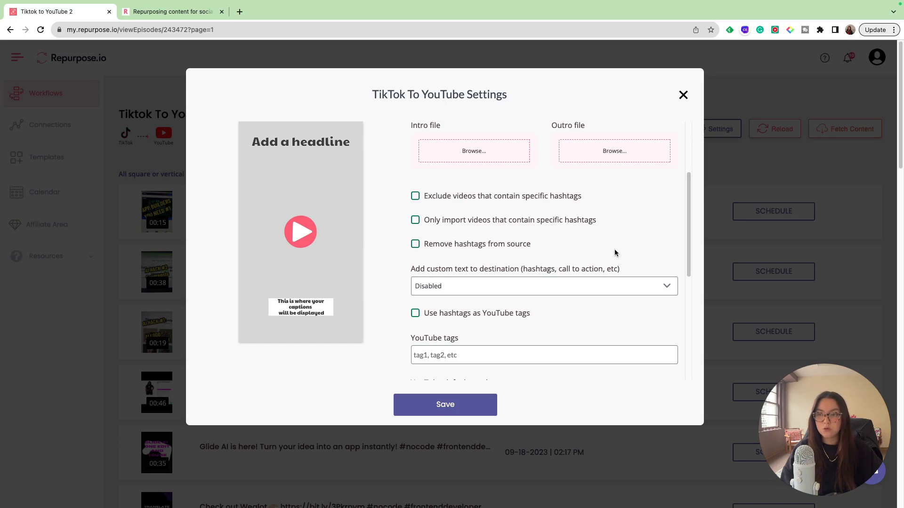
scroll(615, 253, "down", 1)
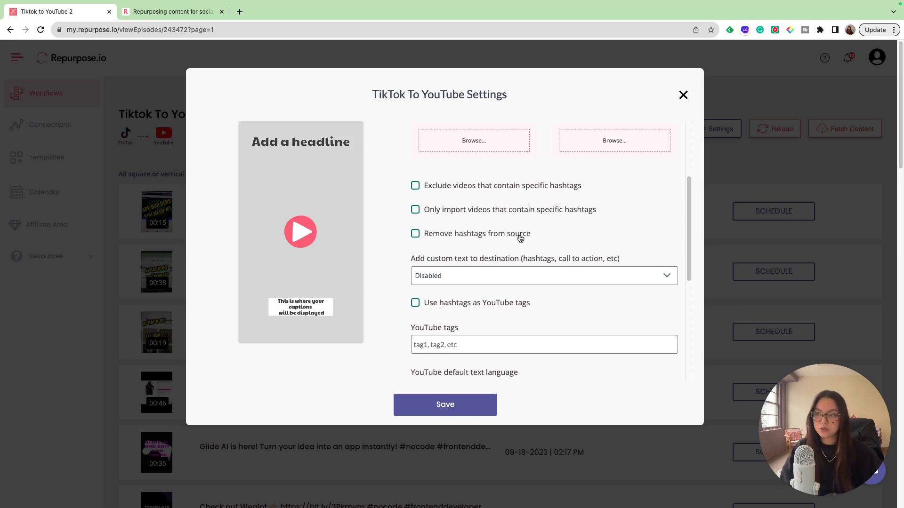
Enable 'Auto trim videos to appear as YouTube Shorts' (under 60 secs) and save the settings
scroll(520, 239, "down", 3)
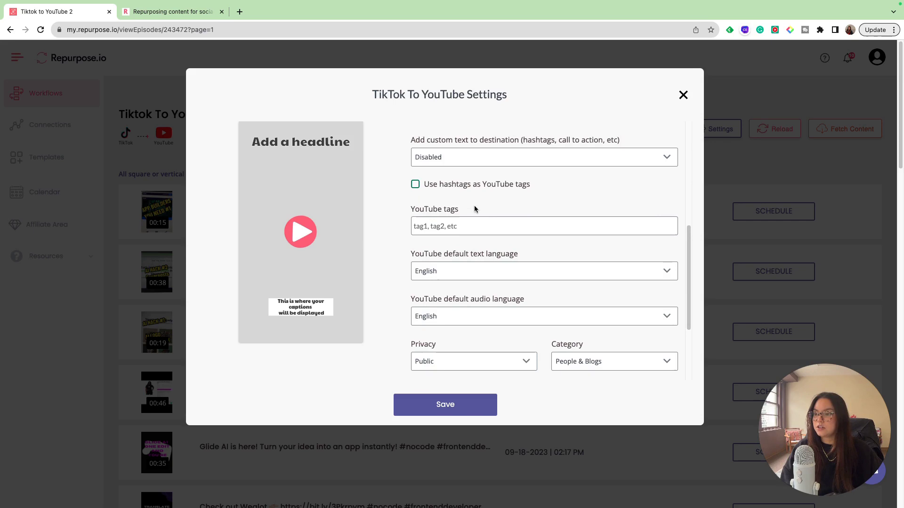
scroll(521, 211, "down", 3)
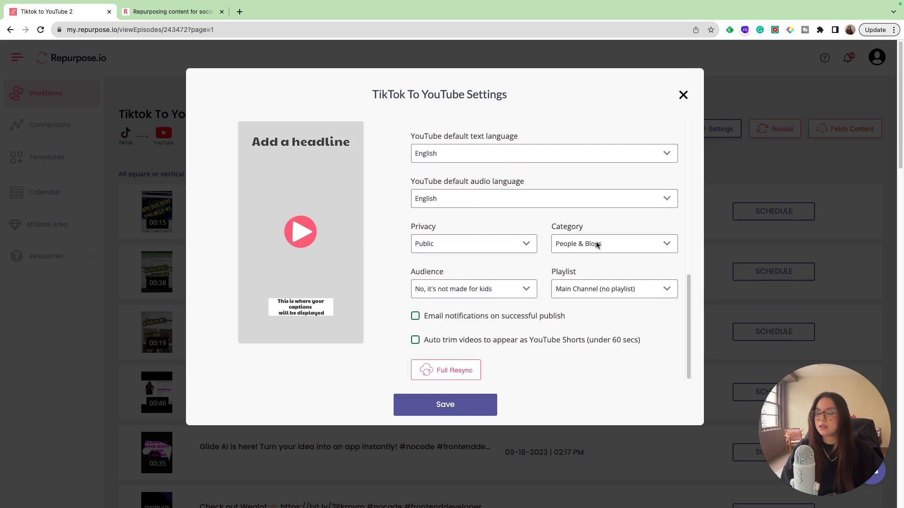
scroll(451, 261, "down", 2)
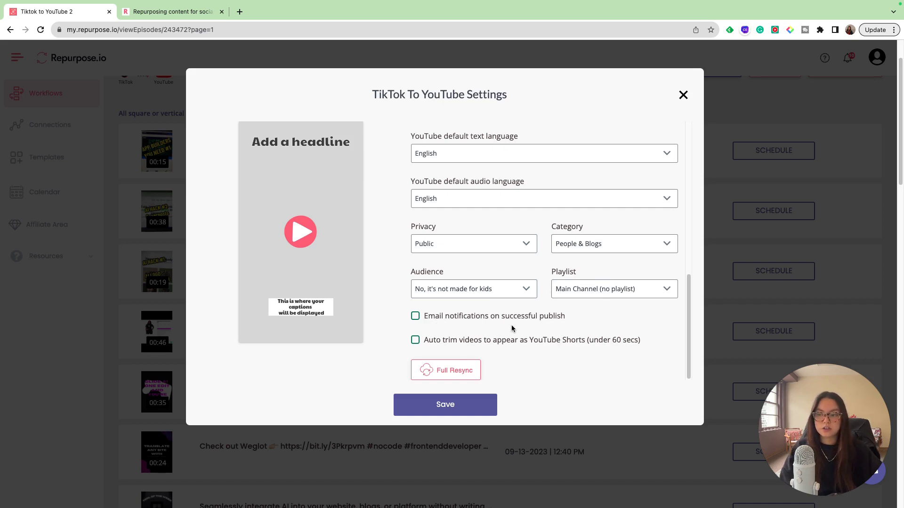
scroll(513, 328, "down", 1)
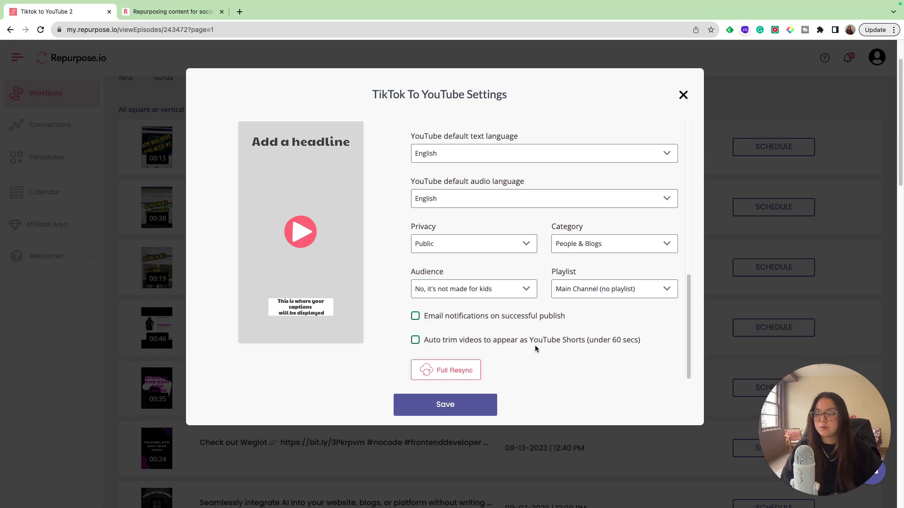
left_click(414, 341)
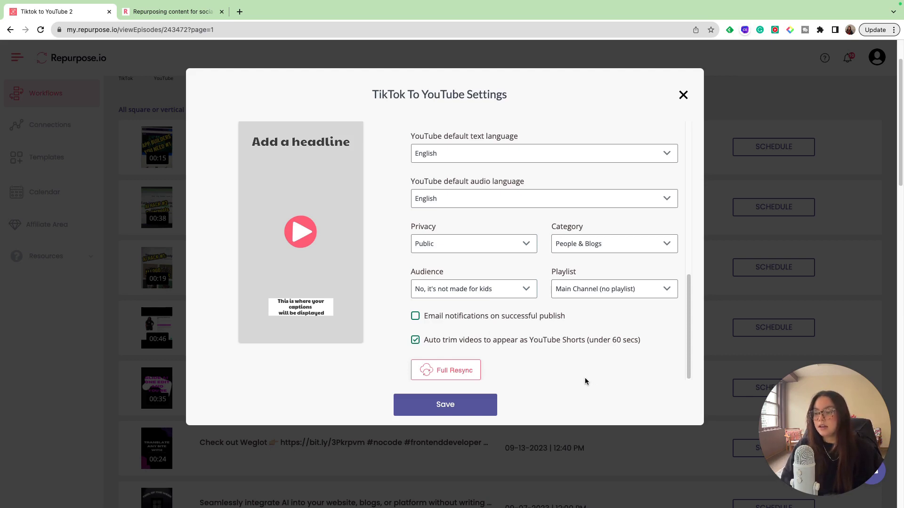
left_click(469, 405)
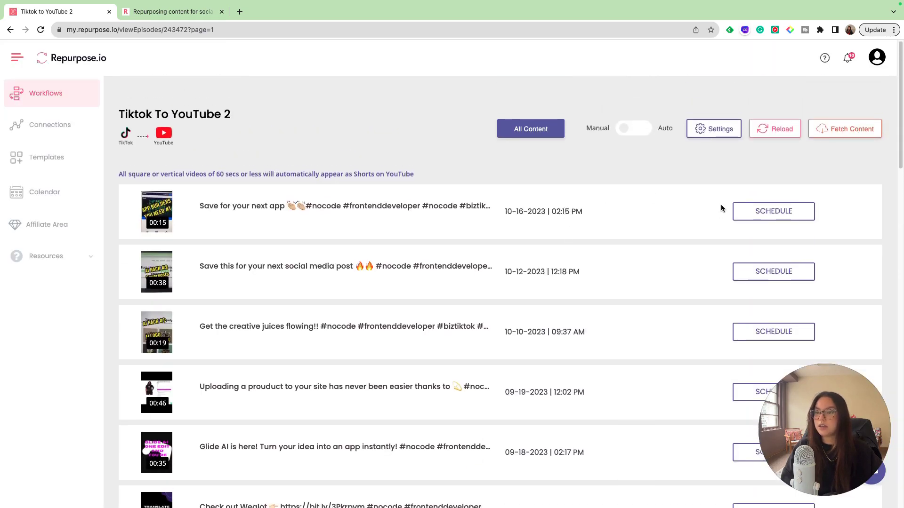
Open the Publish Preview for the 'Everyone loves a good no-code website builder' video on page 2
scroll(721, 204, "down", 2)
scroll(618, 114, "up", 2)
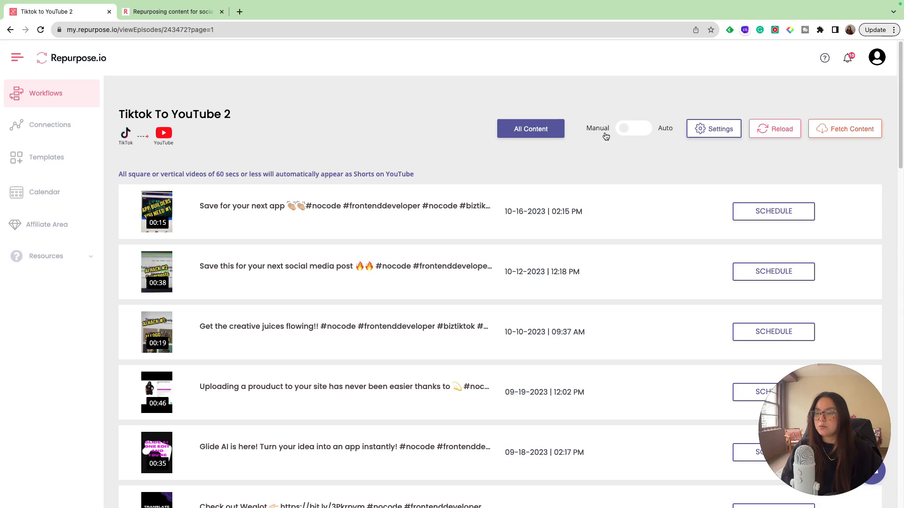
scroll(677, 268, "down", 15)
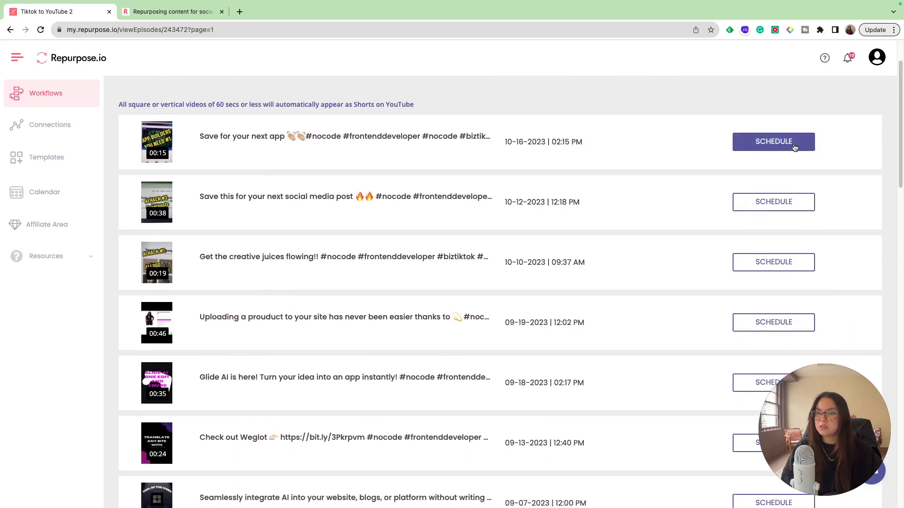
scroll(602, 315, "down", 10)
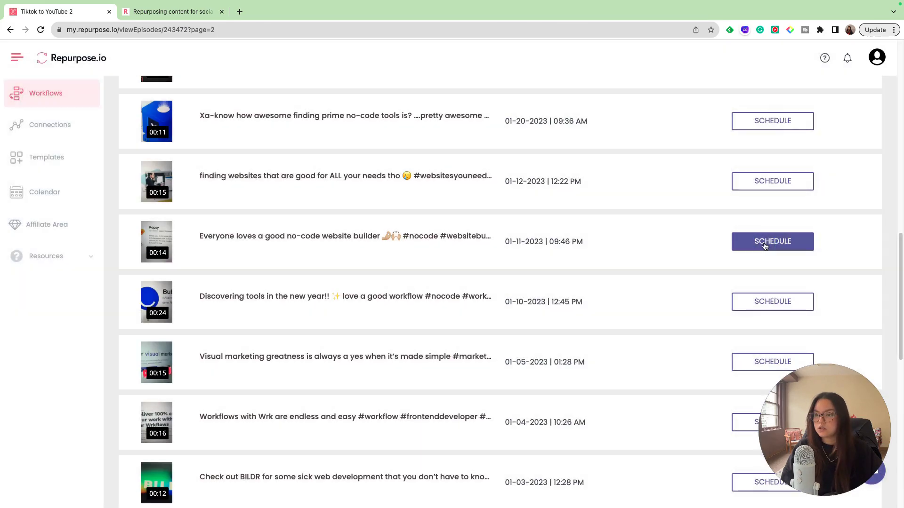
left_click(765, 246)
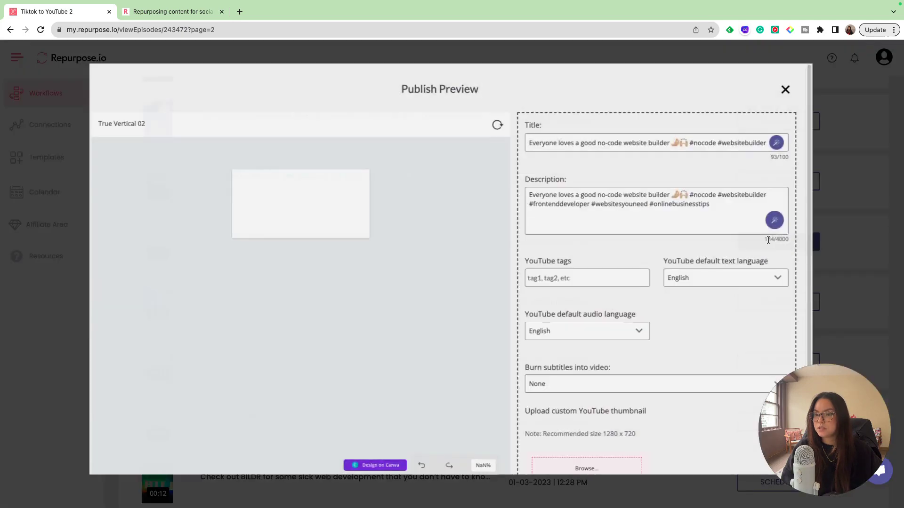
scroll(297, 124, "down", 2)
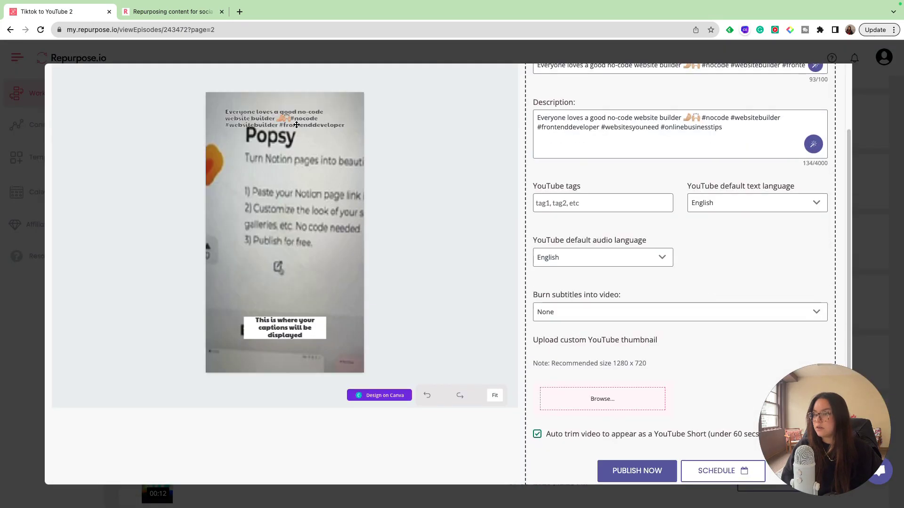
left_click(399, 398)
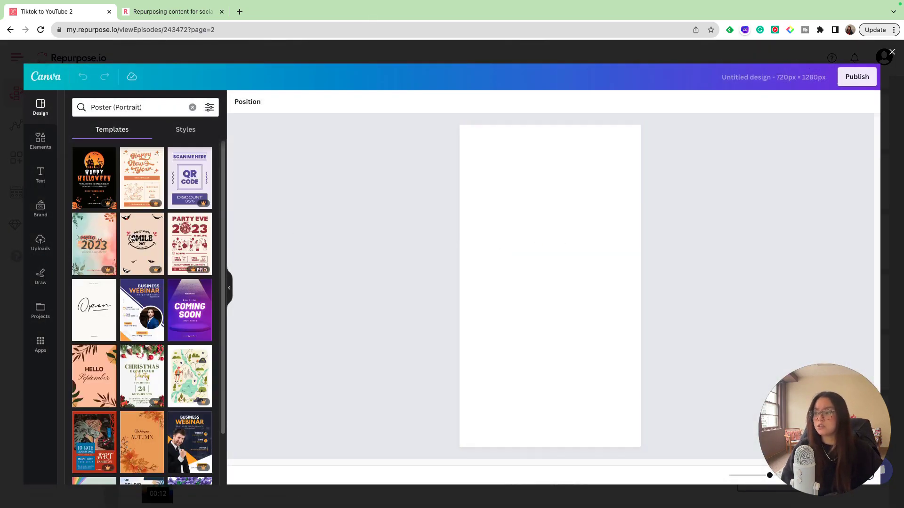
scroll(177, 223, "down", 4)
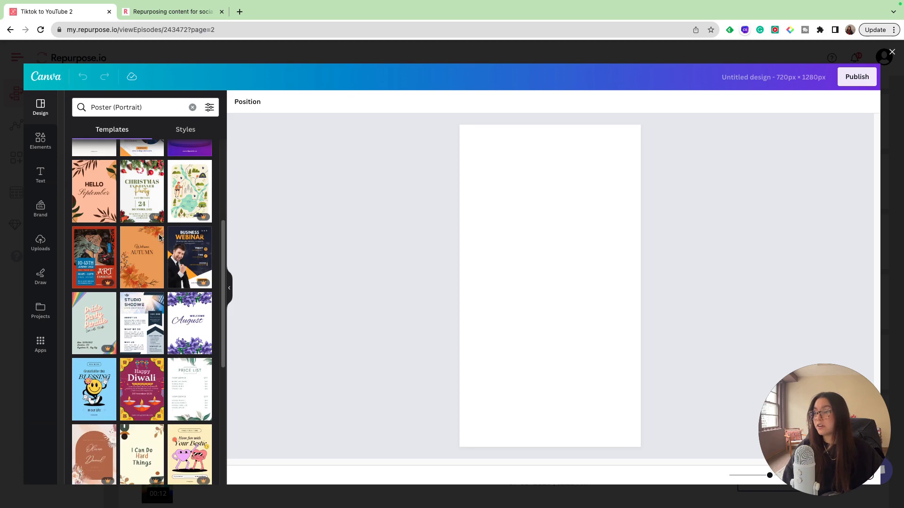
scroll(159, 237, "down", 6)
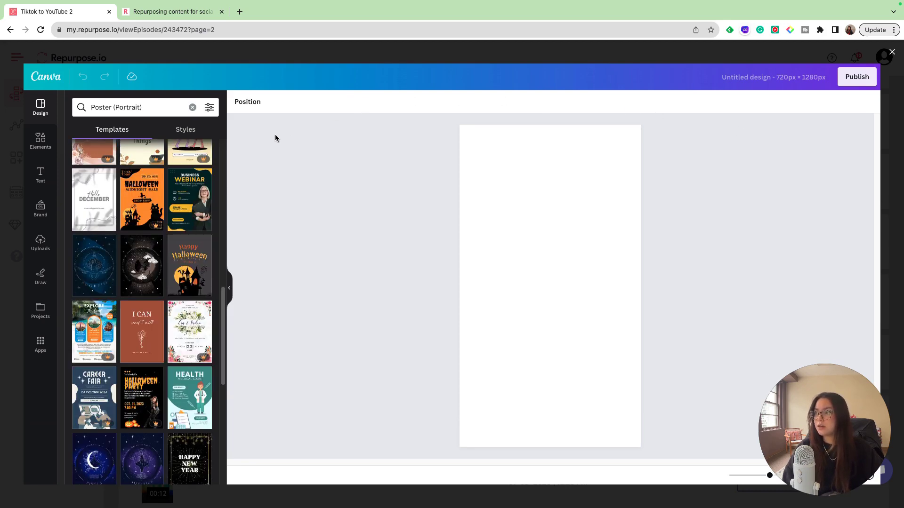
left_click(857, 77)
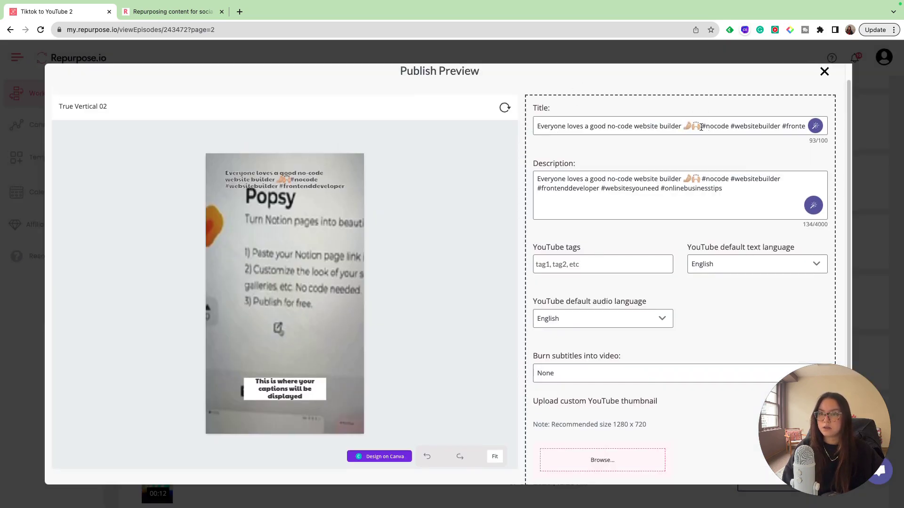
Delete the hashtags from the title and the opening sentence from the description
left_click_drag(702, 127, 873, 128)
key("BackSpace")
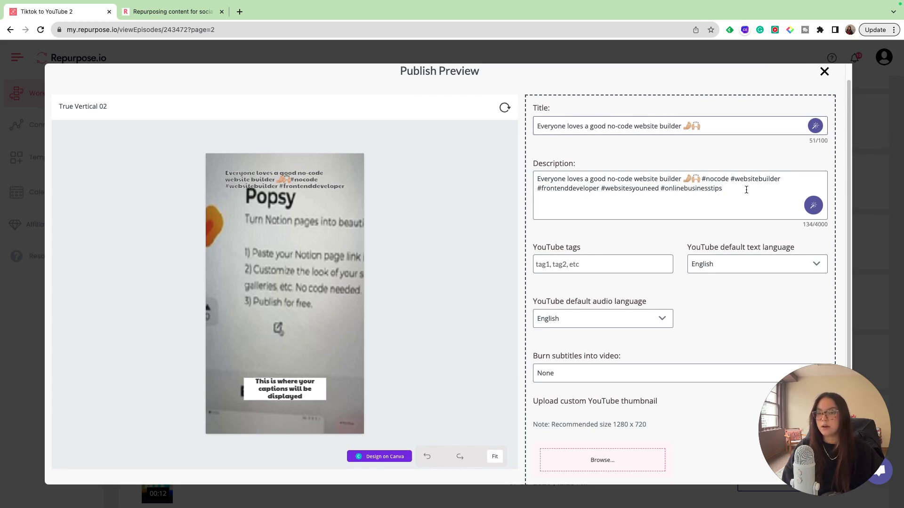
left_click(702, 180)
left_click_drag(702, 180, 538, 183)
key("BackSpace")
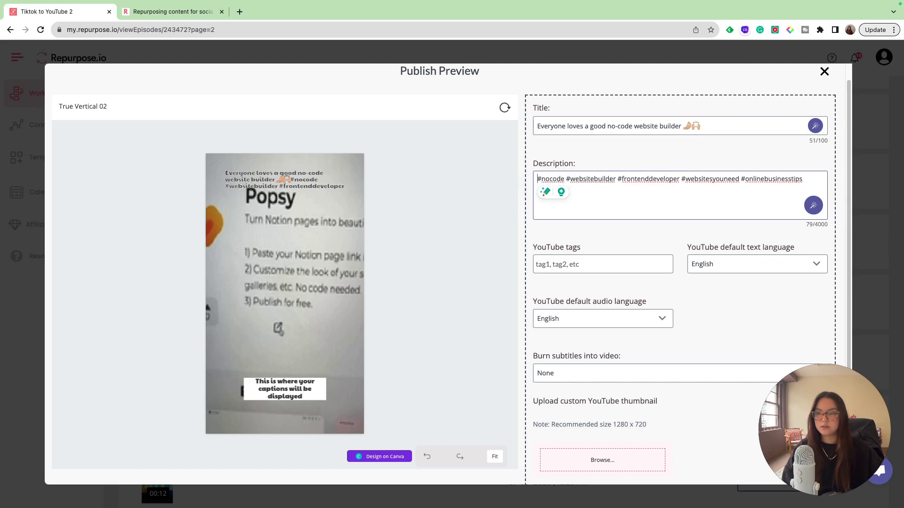
Add popsy and nocode as YouTube tags
scroll(605, 197, "down", 2)
left_click(590, 192)
type("p")
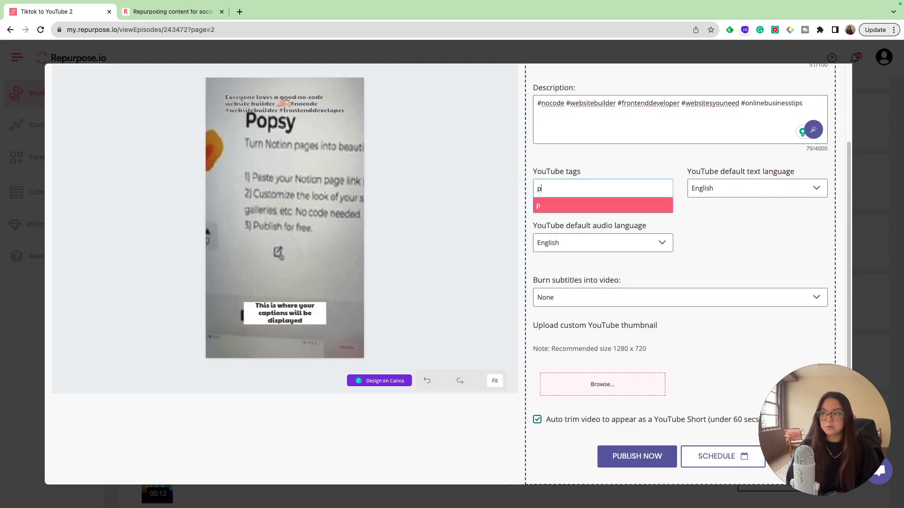
type("opsy")
key("Return")
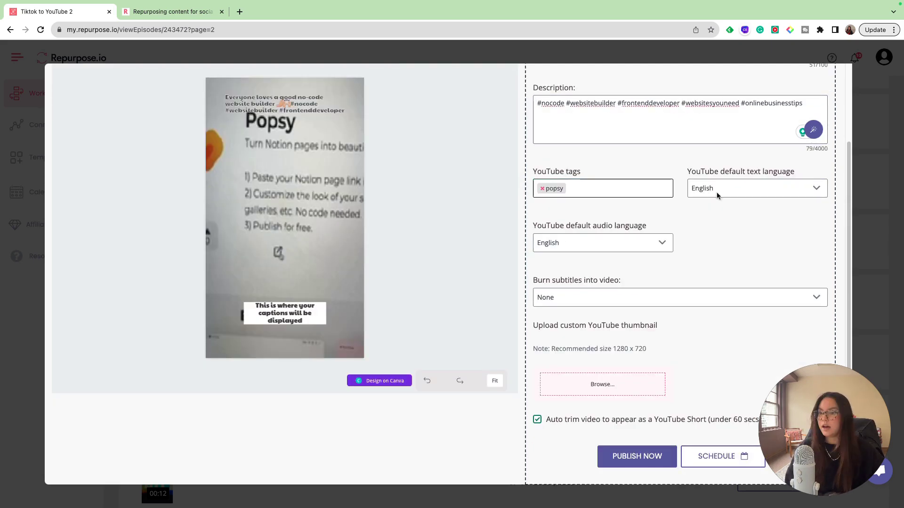
type("nocode")
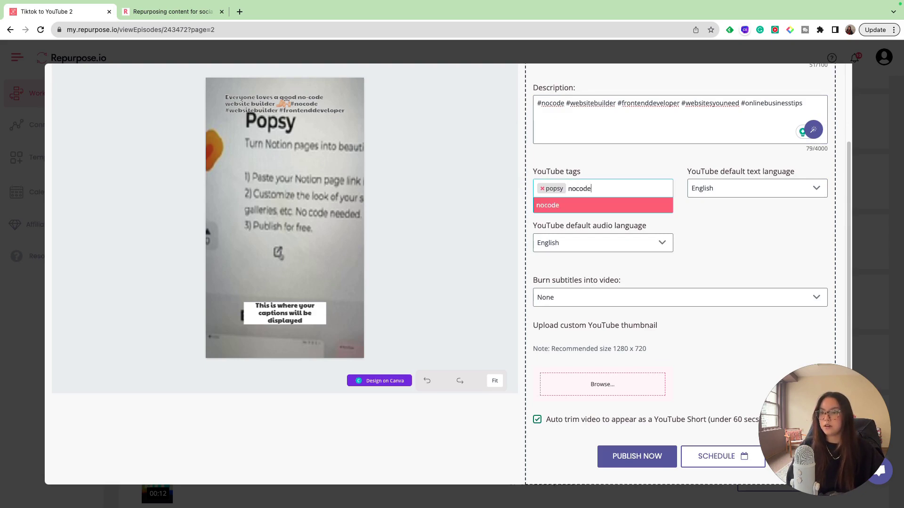
key("Return")
Check the burned-subtitle options, leaving them at None
scroll(726, 237, "down", 1)
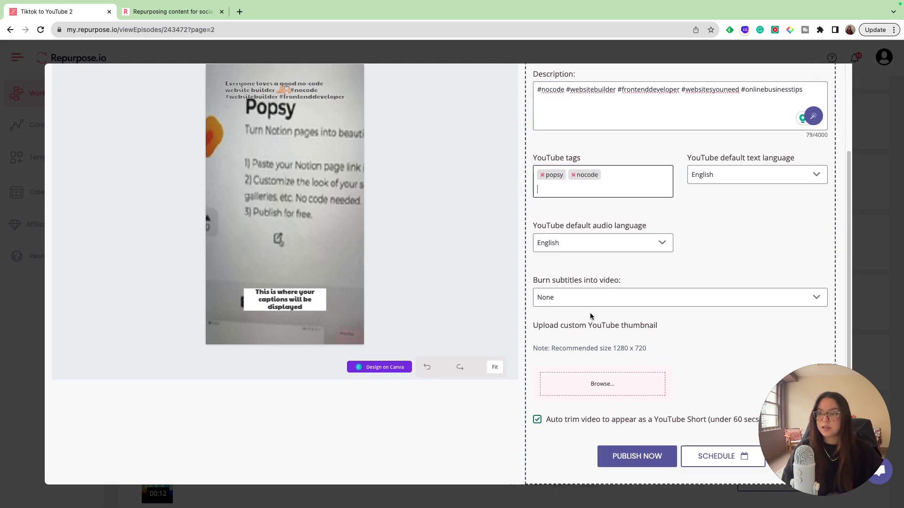
left_click(584, 294)
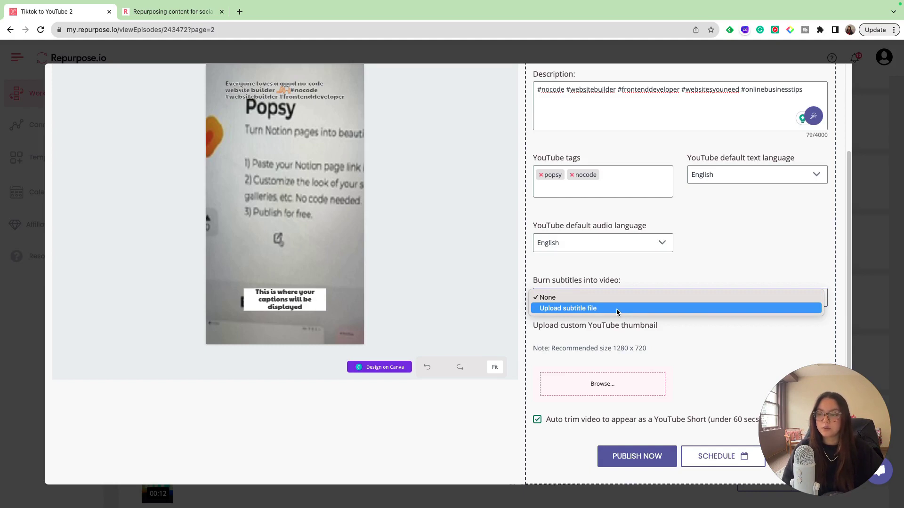
left_click(664, 282)
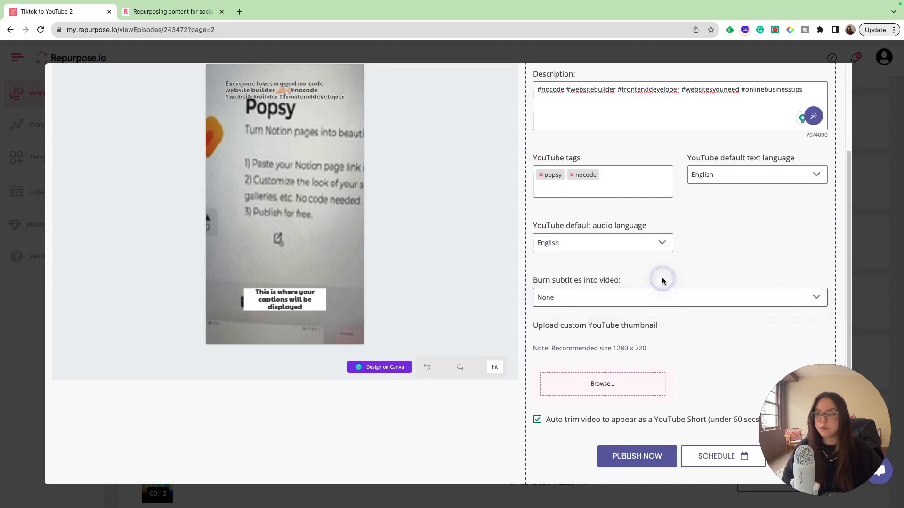
left_click_drag(808, 413, 815, 165)
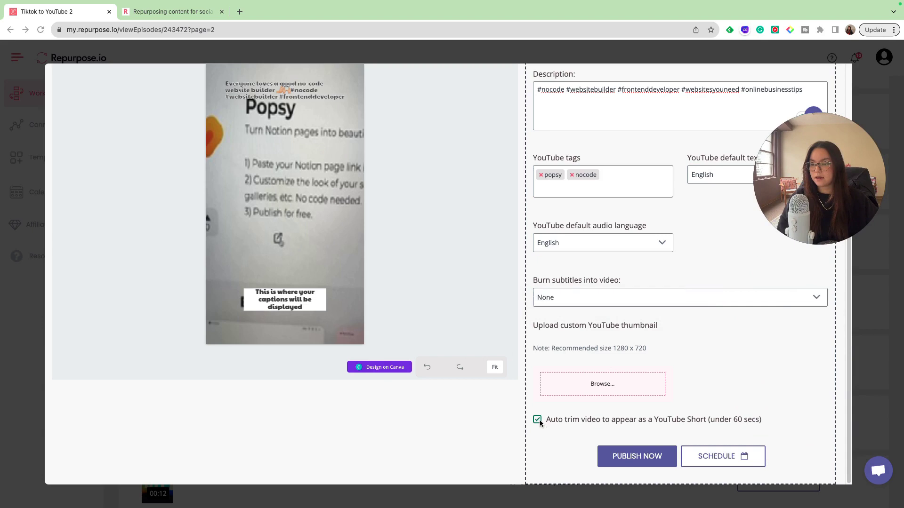
Publish the no-code website builder video now so it shows as Queued
left_click(634, 459)
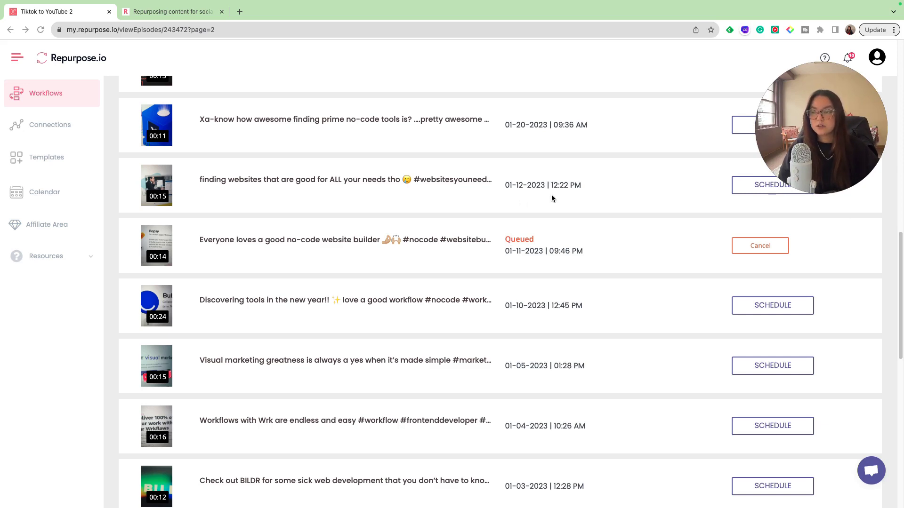
scroll(416, 197, "up", 15)
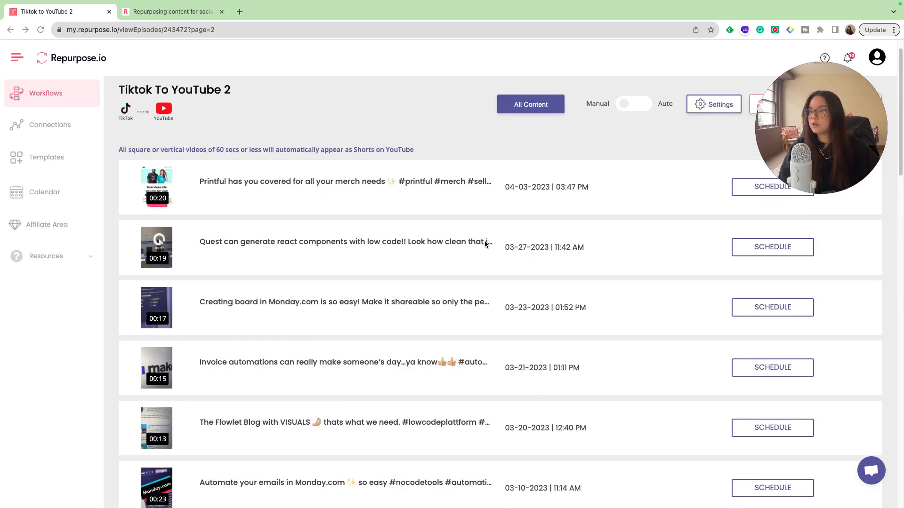
Create a new workflow named 'Youtube Long to Youtube Short' and advance to the Source step
left_click(16, 95)
left_click(16, 95)
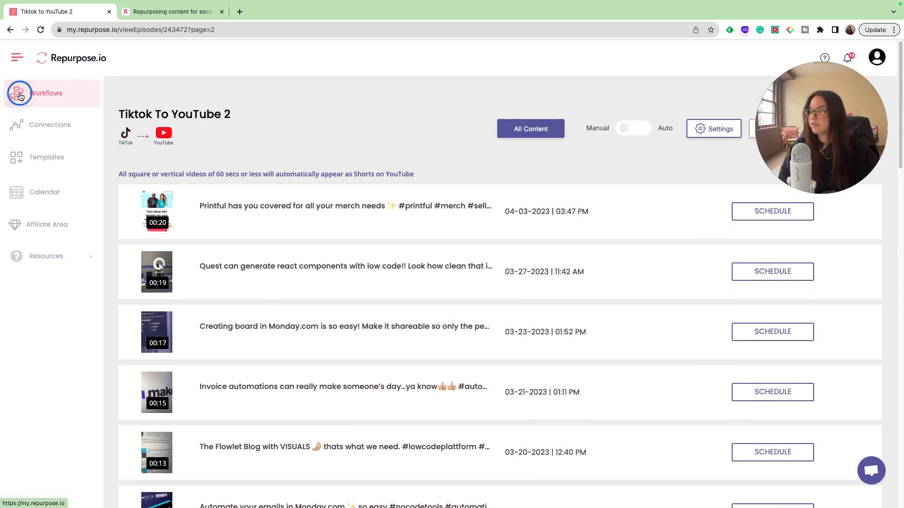
left_click(789, 177)
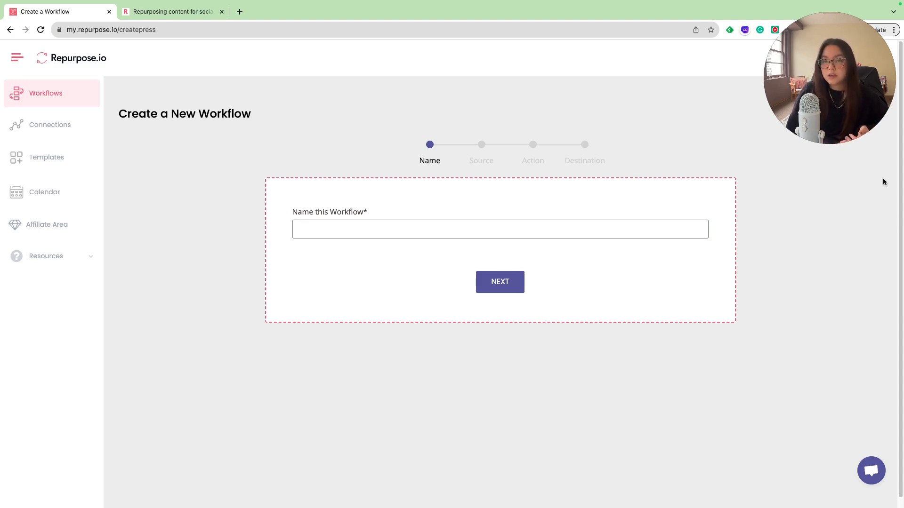
left_click(484, 226)
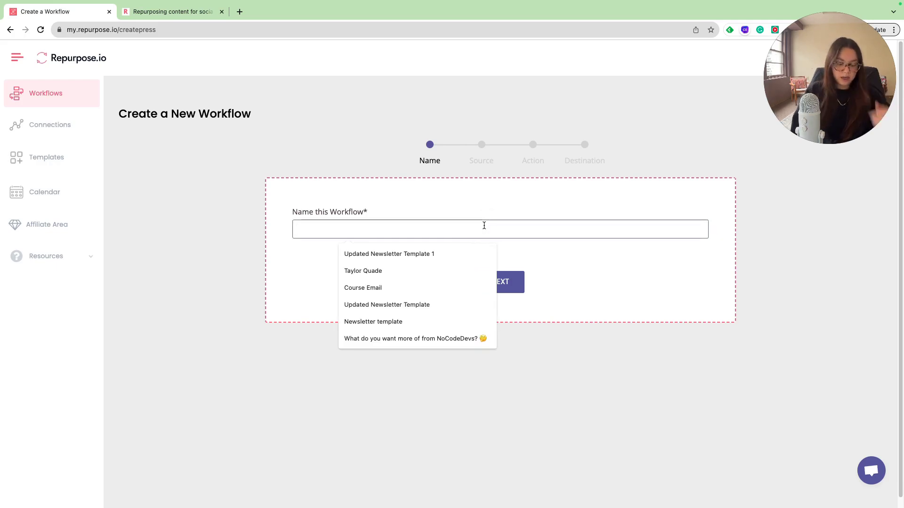
type("Youtube")
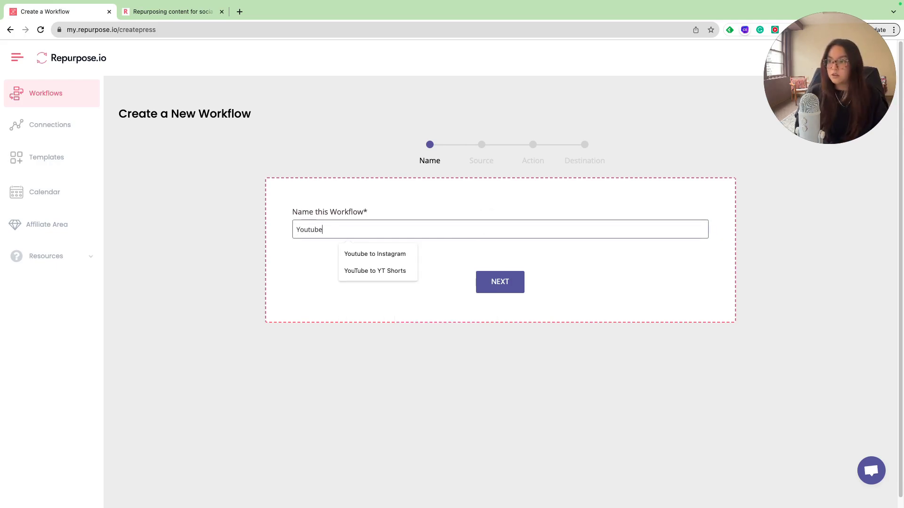
type(" Long to ")
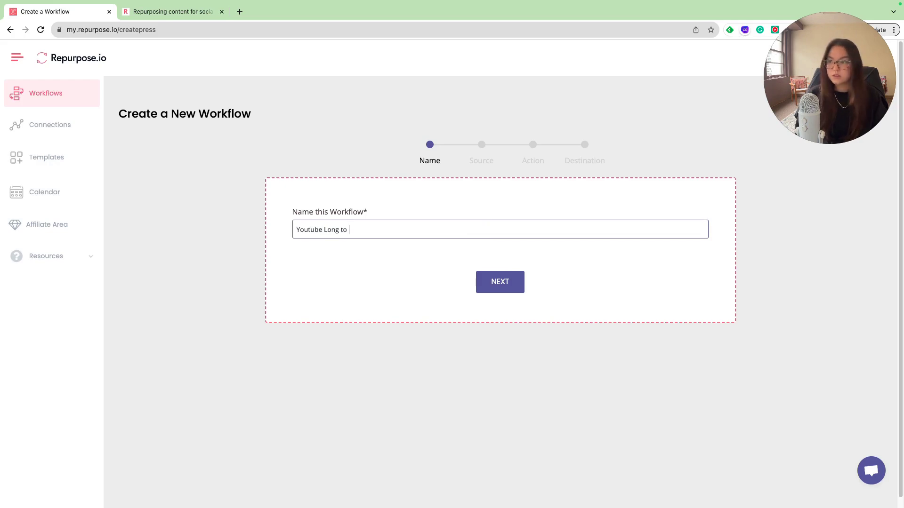
type("Youtube")
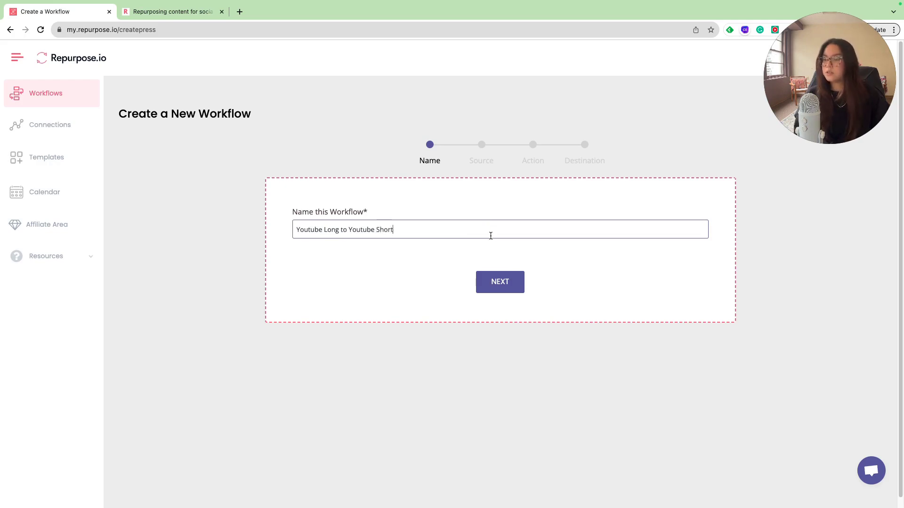
type(" Short")
left_click(508, 286)
Set the source to YouTube, taking All YouTube videos
left_click(414, 233)
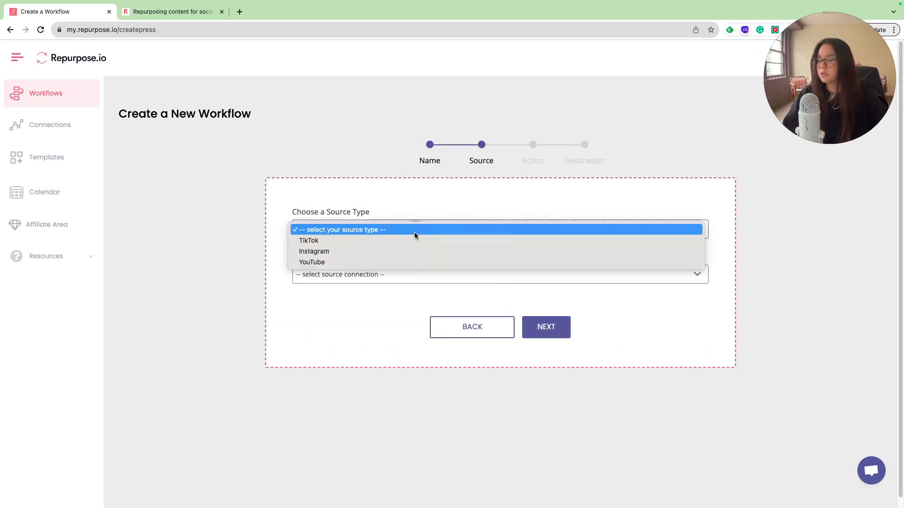
left_click(405, 263)
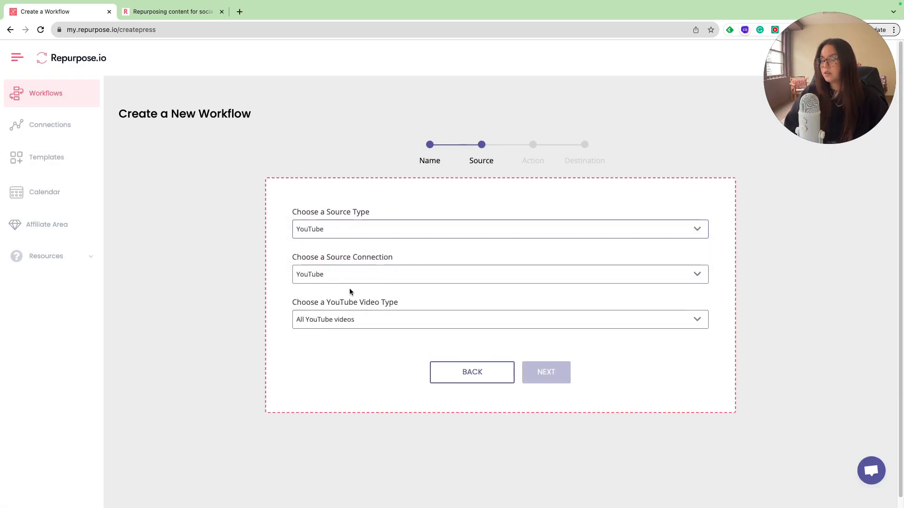
scroll(386, 326, "down", 1)
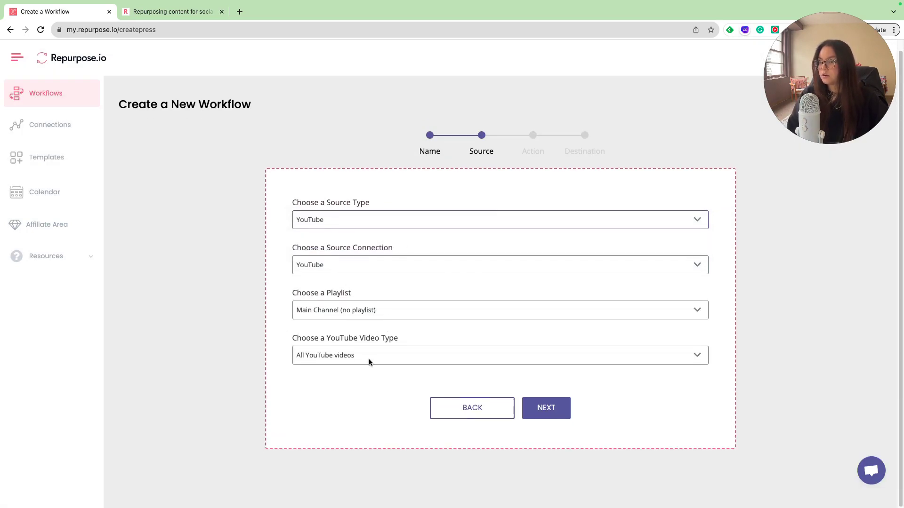
left_click(383, 356)
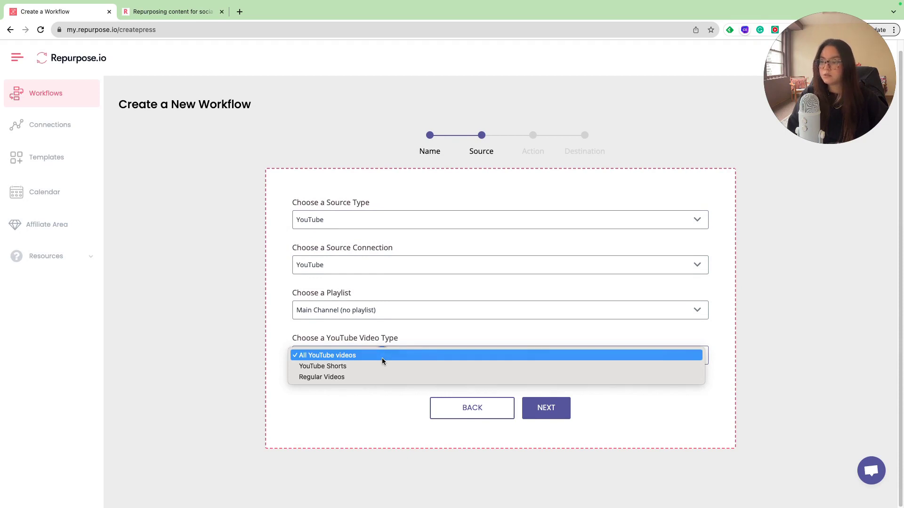
left_click(383, 358)
left_click(531, 409)
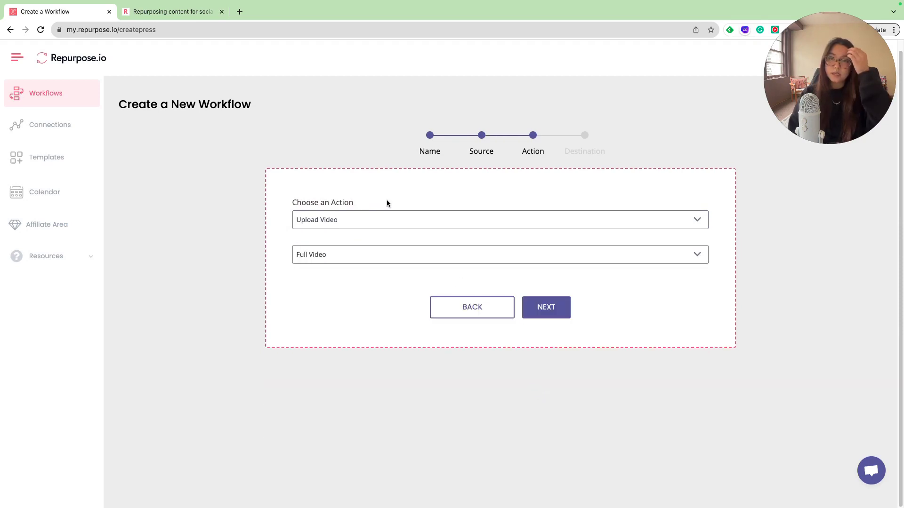
Set the action to Upload Video as Snippets (Clips)
left_click(391, 213)
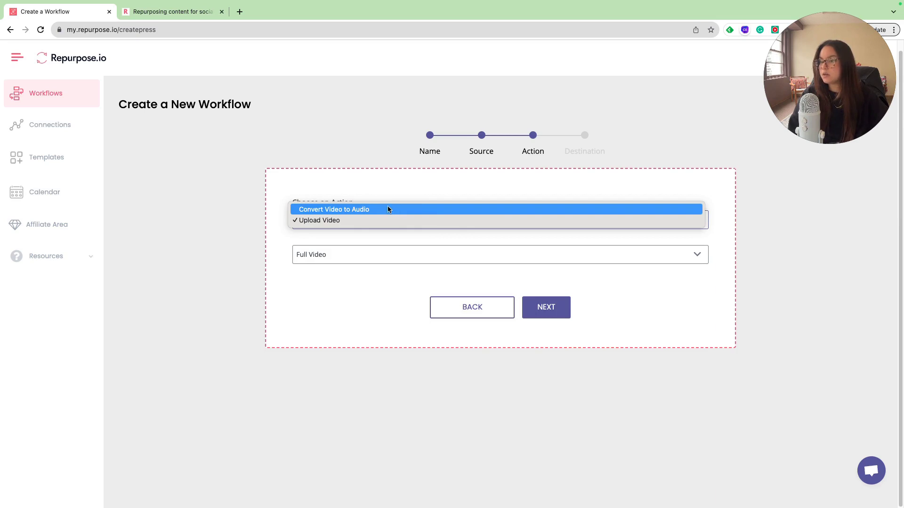
left_click(361, 221)
left_click(347, 259)
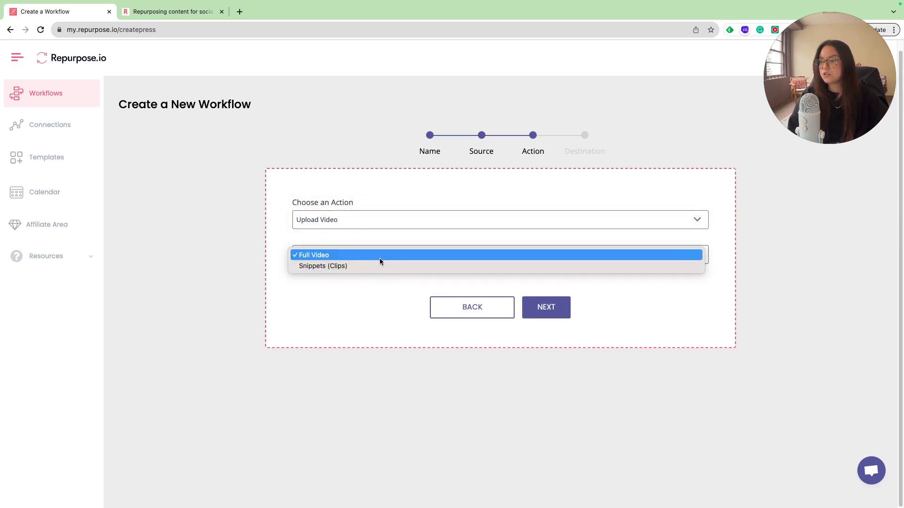
key("Escape")
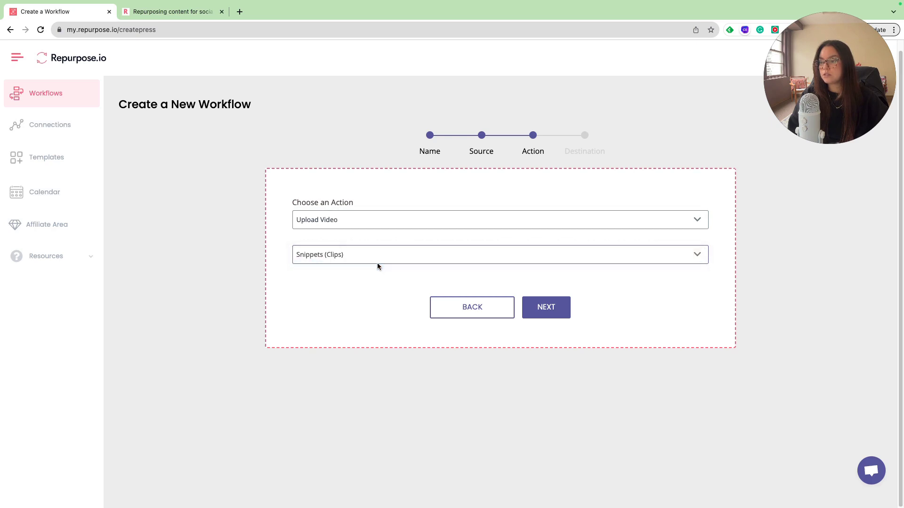
left_click(541, 314)
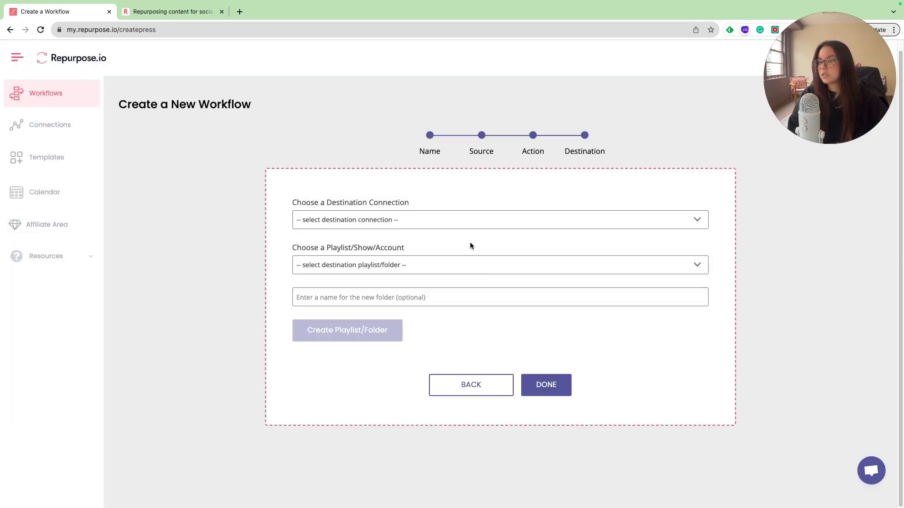
Choose YouTube as the destination and open the new workflow's settings
left_click(466, 219)
left_click(455, 242)
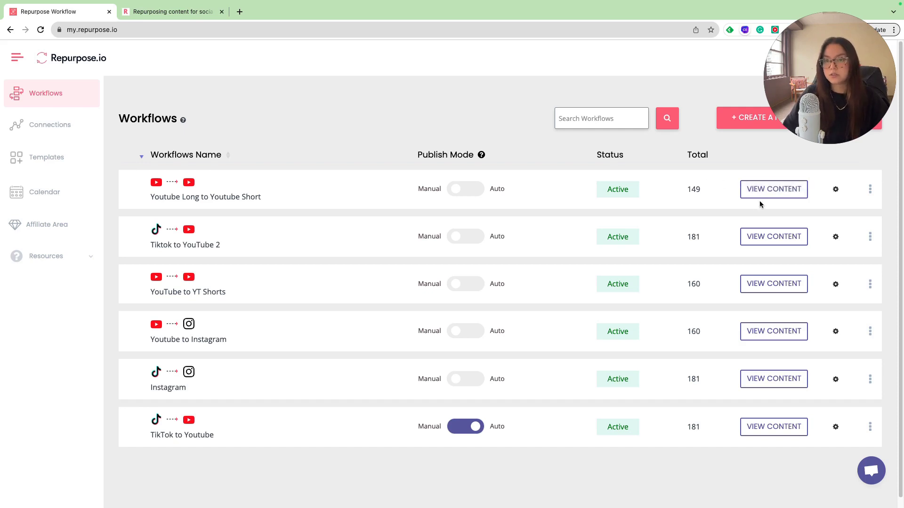
left_click(836, 189)
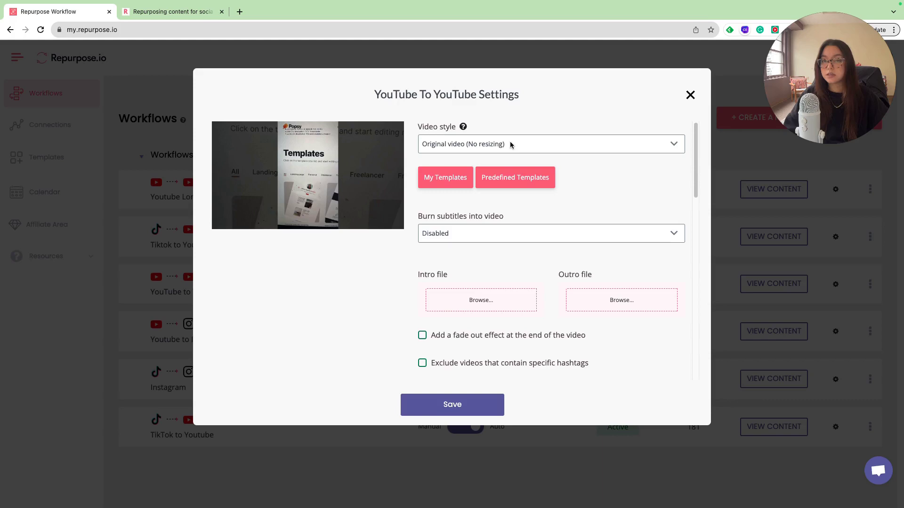
Set the video style to Vertical video using the Vertical 01 predefined template
left_click(510, 144)
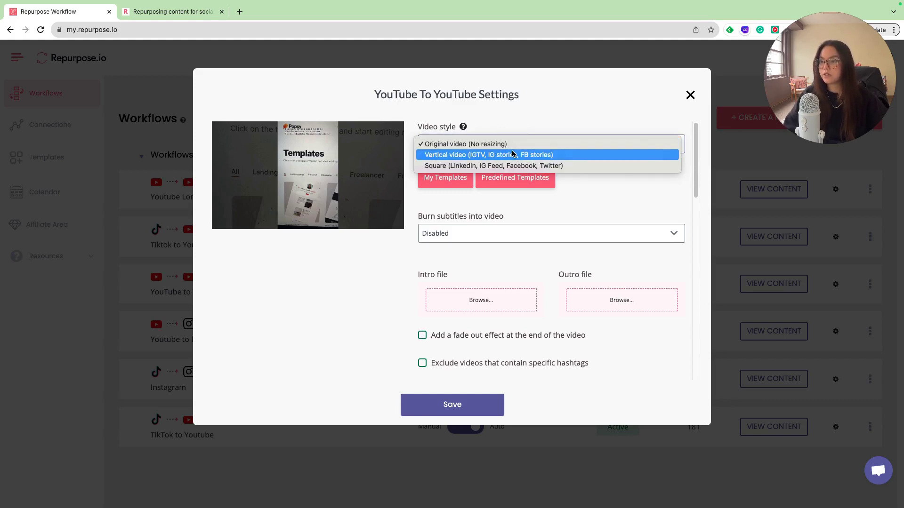
left_click(513, 155)
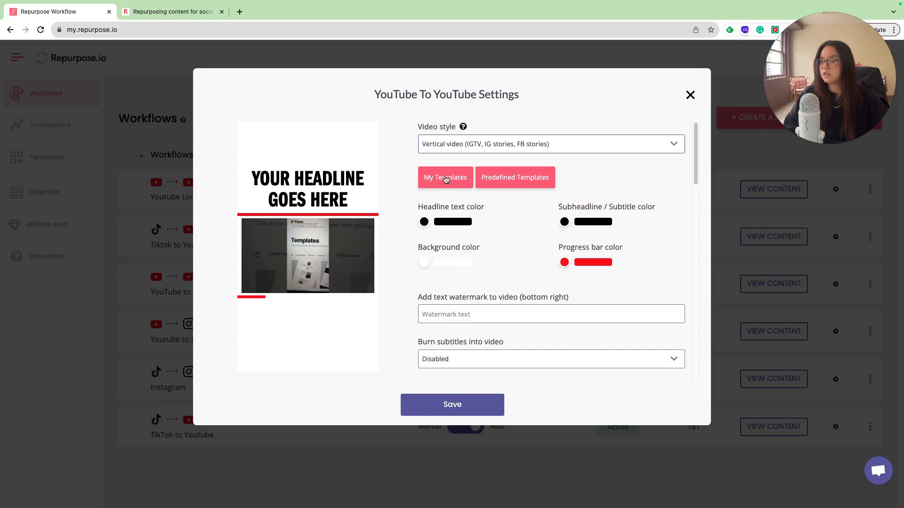
left_click(516, 178)
scroll(479, 272, "down", 8)
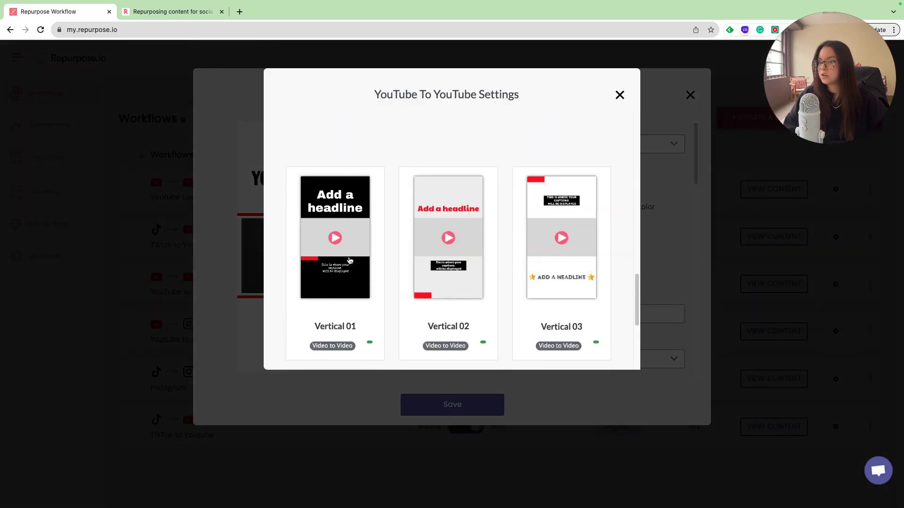
left_click(348, 262)
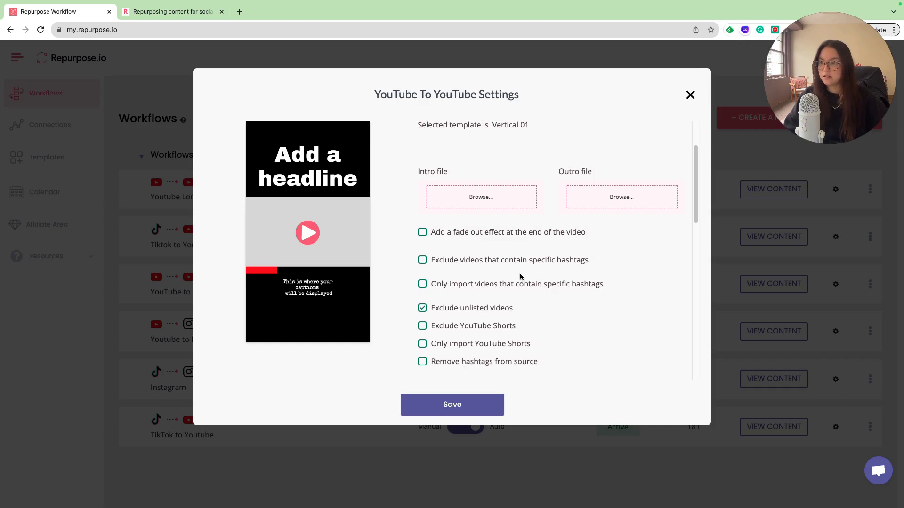
Tick Exclude YouTube Shorts for the source videos
scroll(555, 254, "down", 1)
scroll(547, 264, "down", 1)
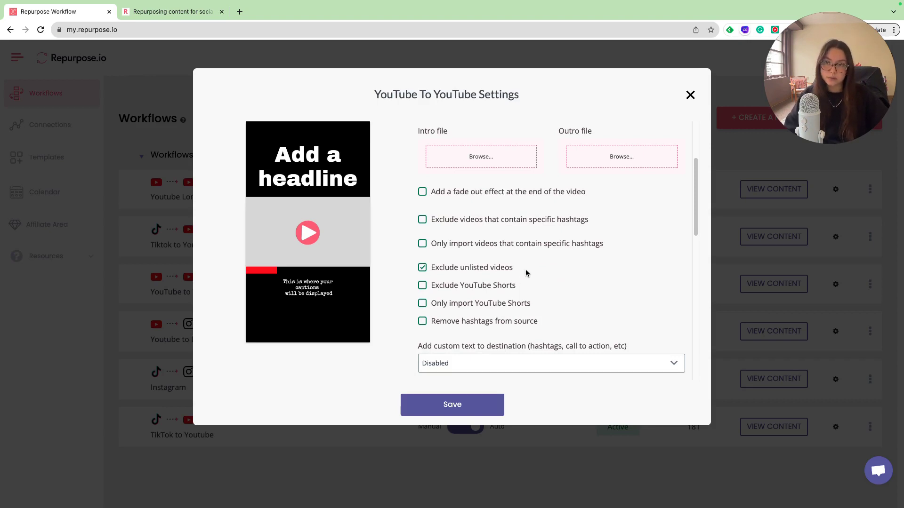
scroll(582, 359, "down", 3)
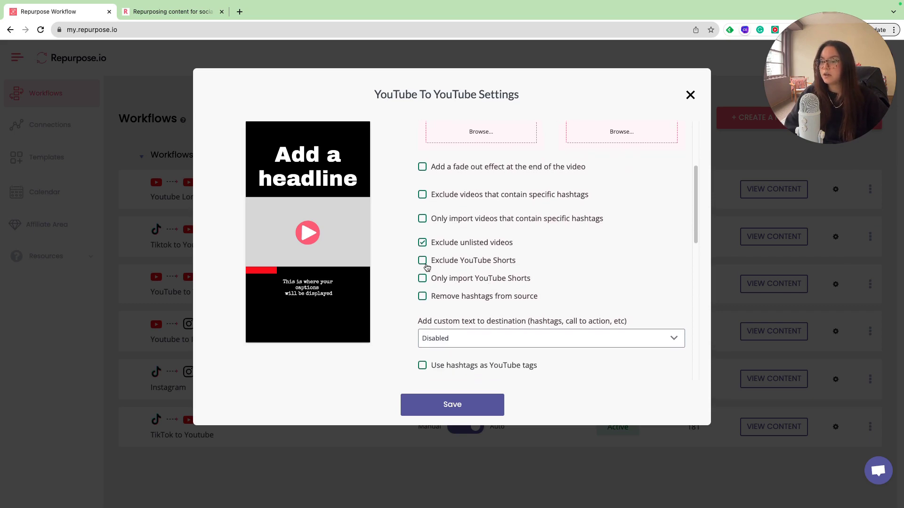
left_click(422, 262)
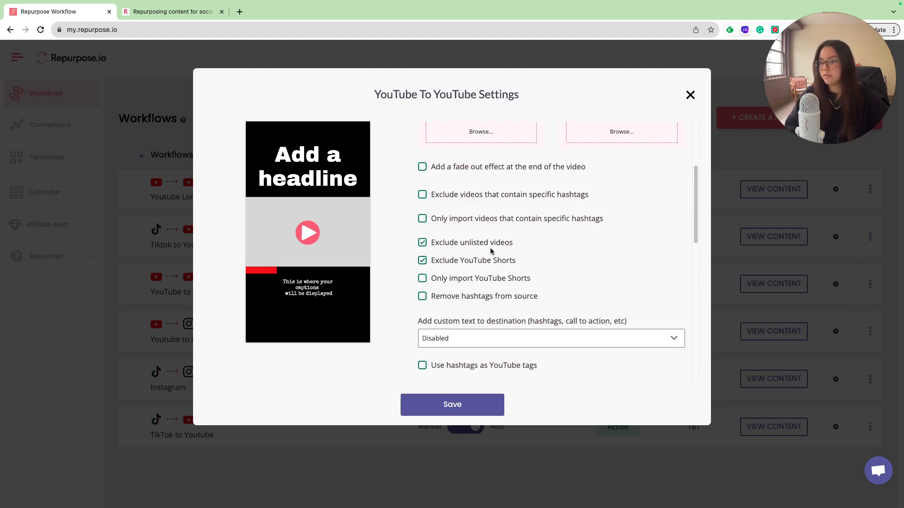
scroll(471, 264, "down", 10)
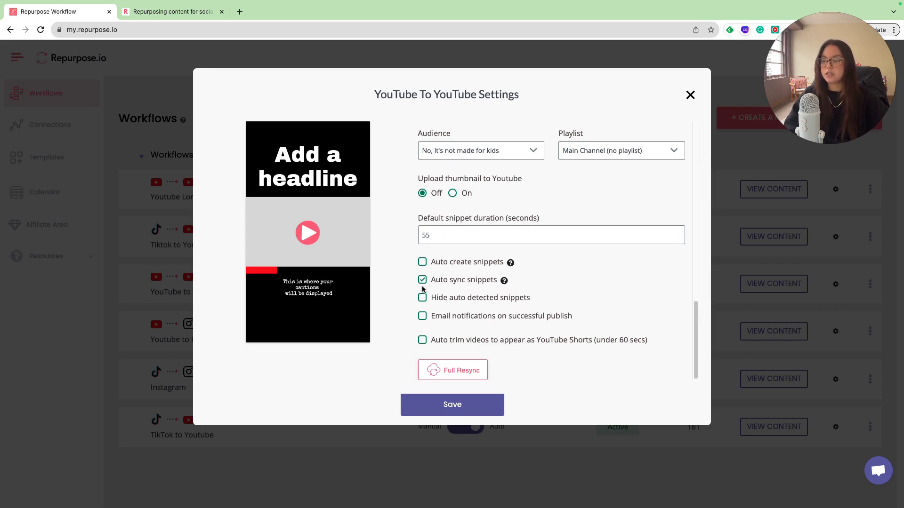
Review the snippet options, keeping a 55-second default duration with auto sync on
left_click_drag(457, 289, 485, 291)
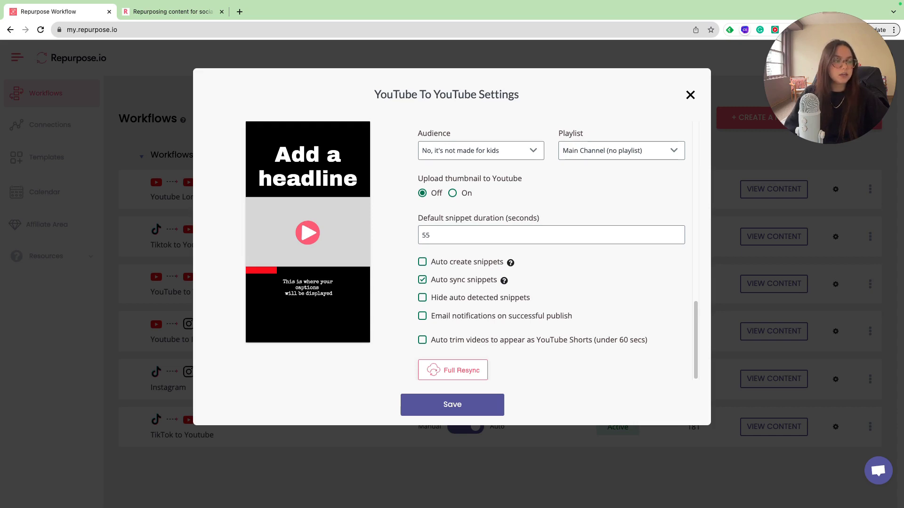
left_click(653, 301)
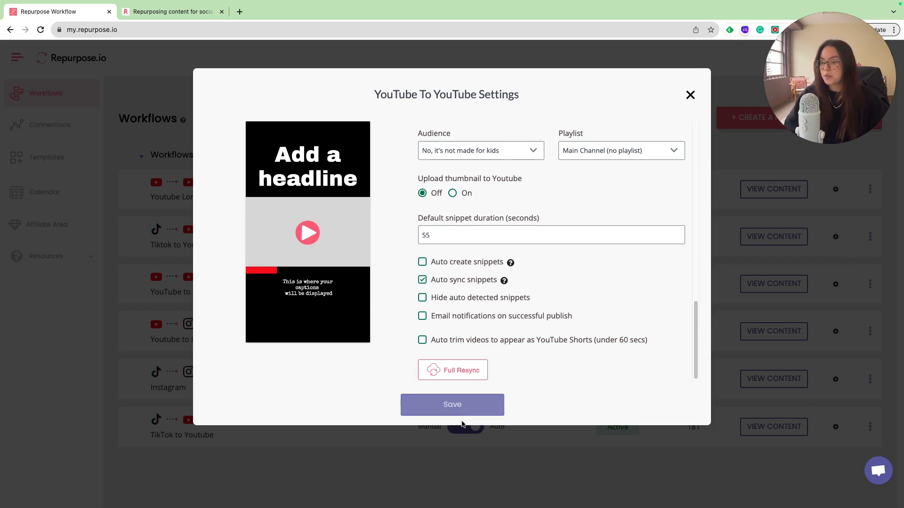
Save the workflow settings and view the clips the new workflow produced
left_click(465, 410)
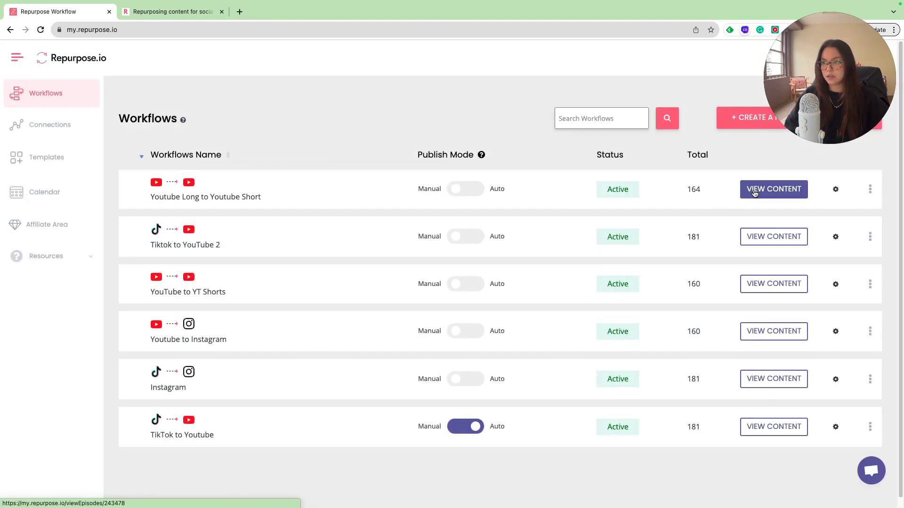
left_click(755, 191)
scroll(419, 241, "down", 10)
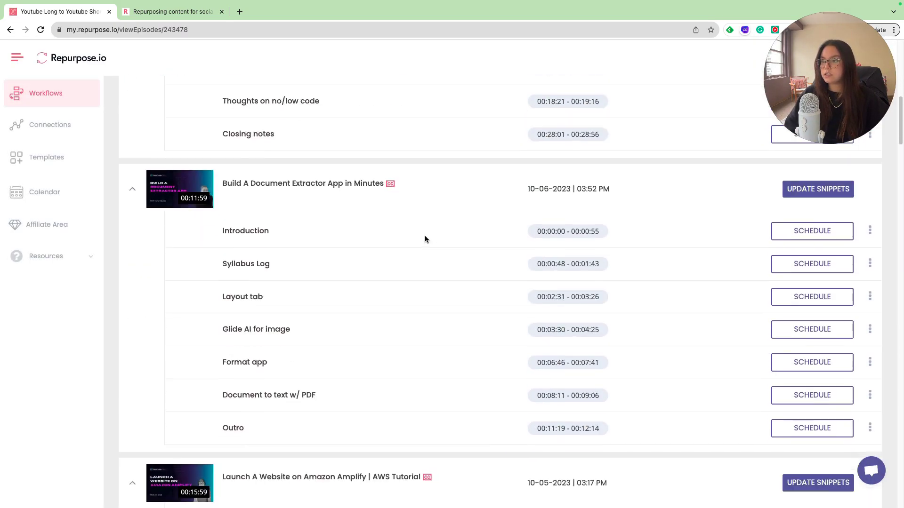
scroll(425, 239, "down", 20)
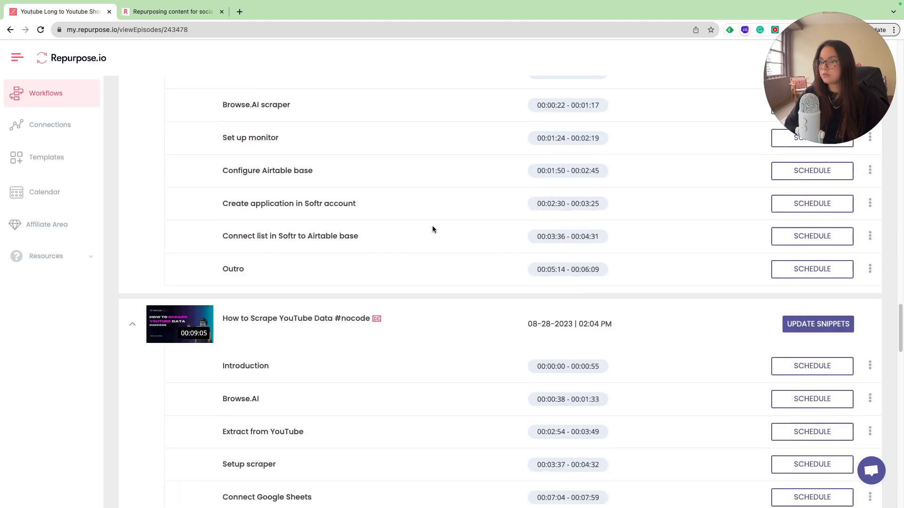
scroll(433, 224, "down", 20)
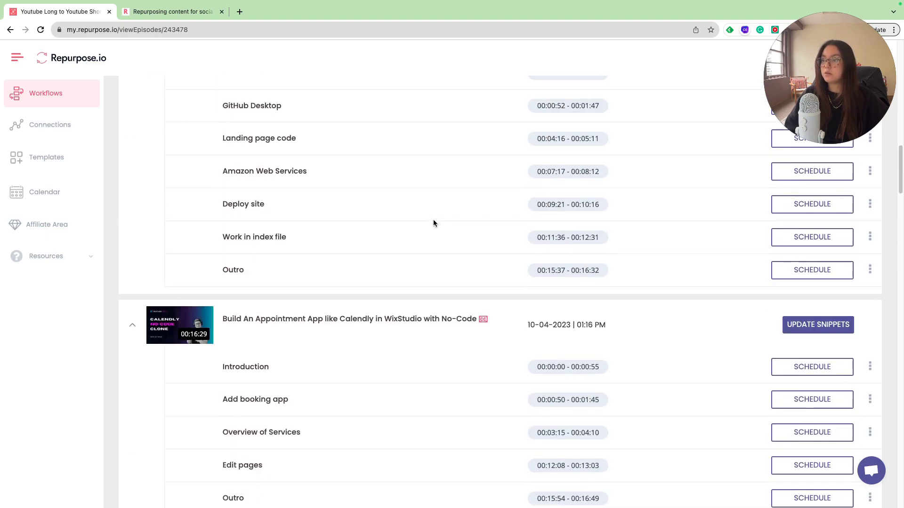
Open the publish preview for the Introduction snippet of 'How To Build a FAST Website Using AI'
scroll(433, 219, "up", 20)
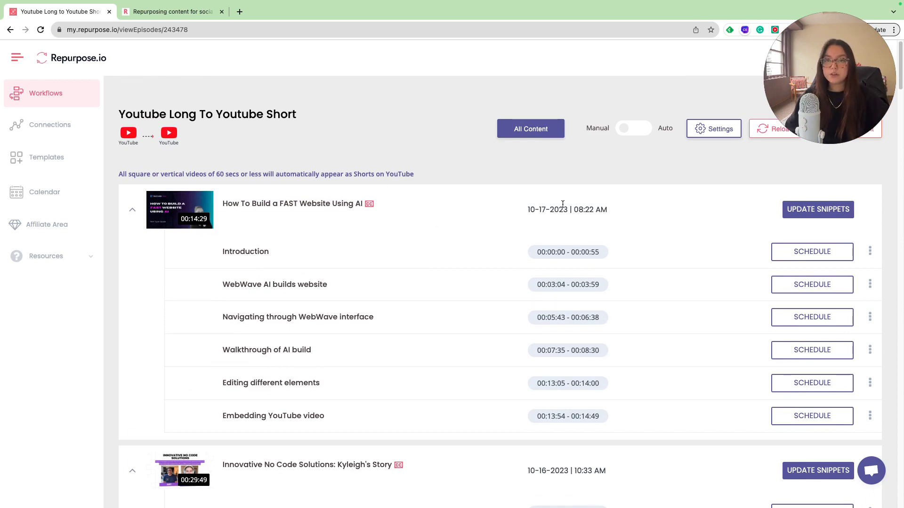
scroll(593, 310, "down", 1)
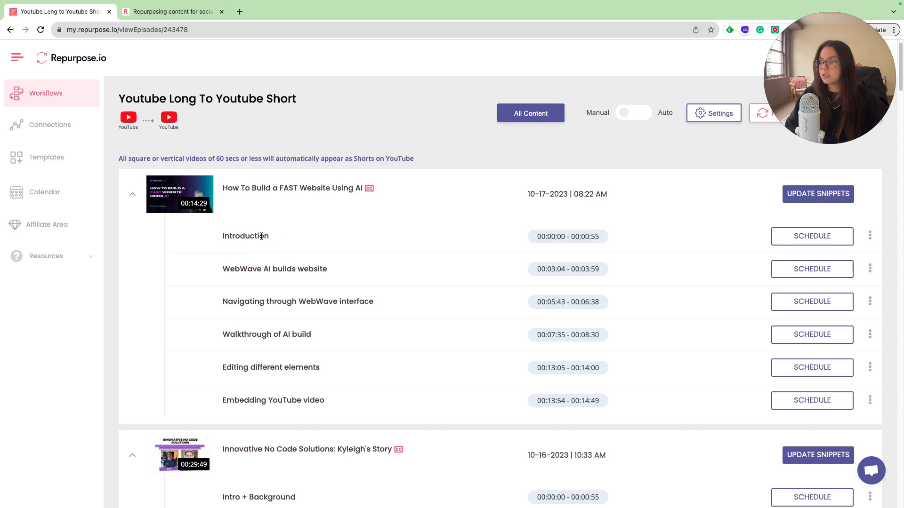
left_click_drag(224, 270, 327, 265)
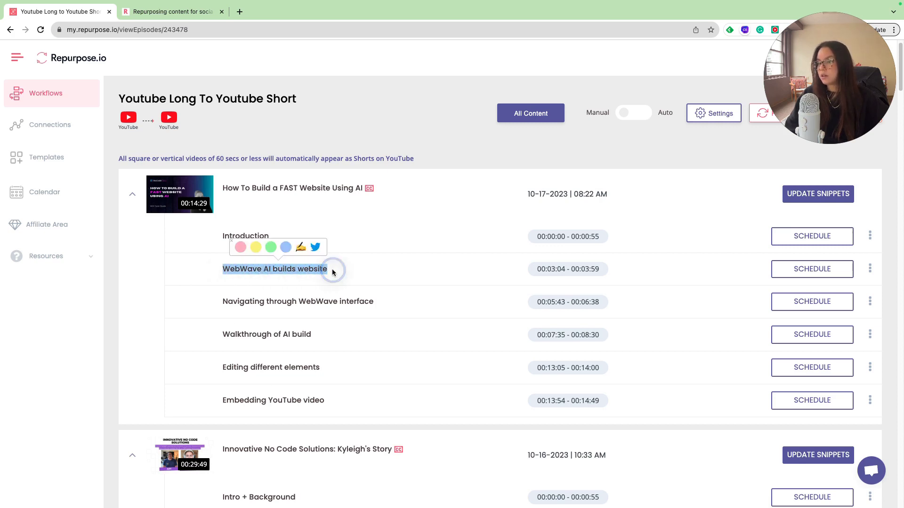
left_click(347, 266)
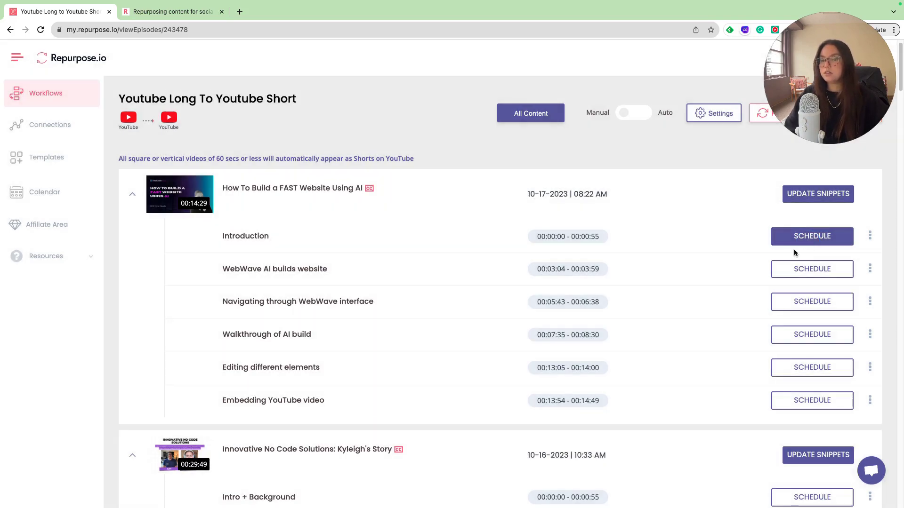
scroll(278, 248, "down", 3)
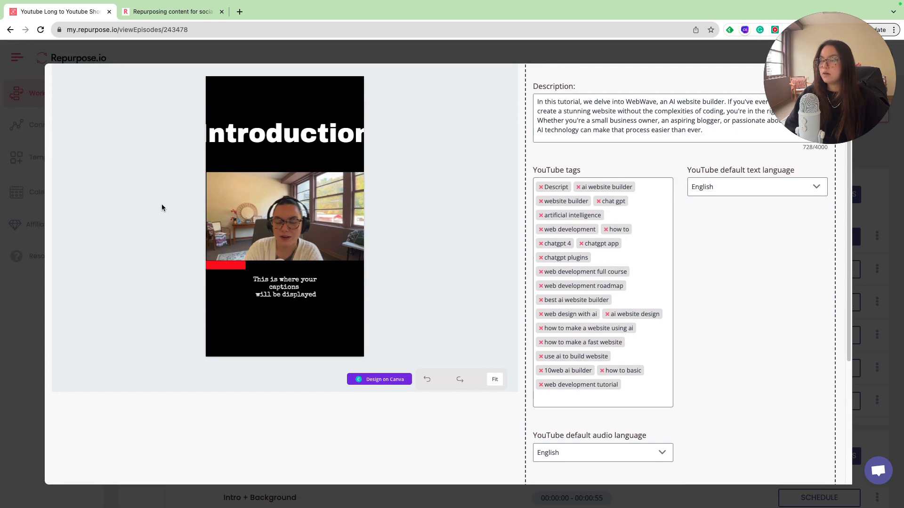
Retitle the Introduction snippet to 'WebWave Builder'
scroll(615, 277, "down", 1)
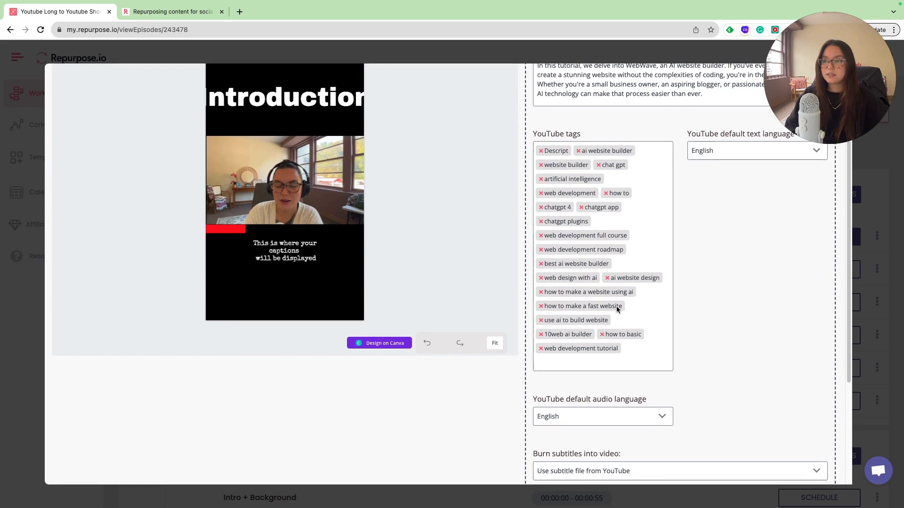
scroll(615, 306, "up", 4)
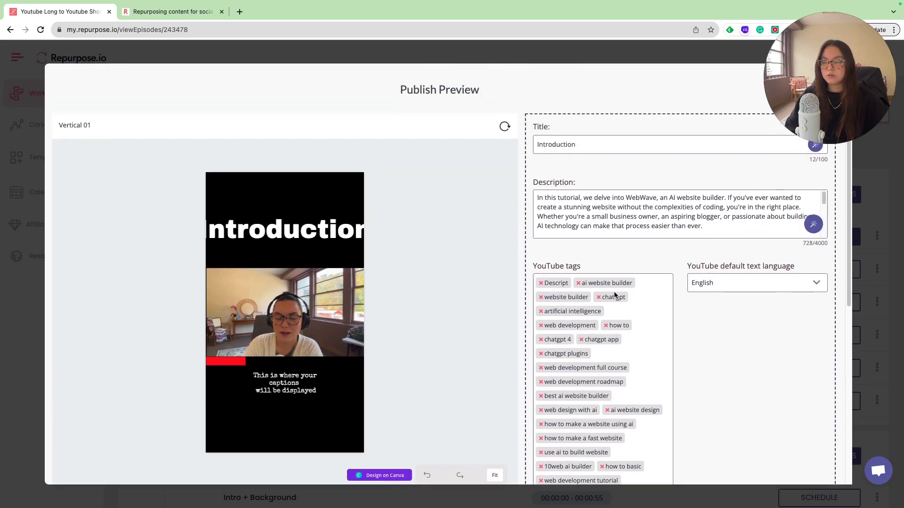
triple_click(598, 146)
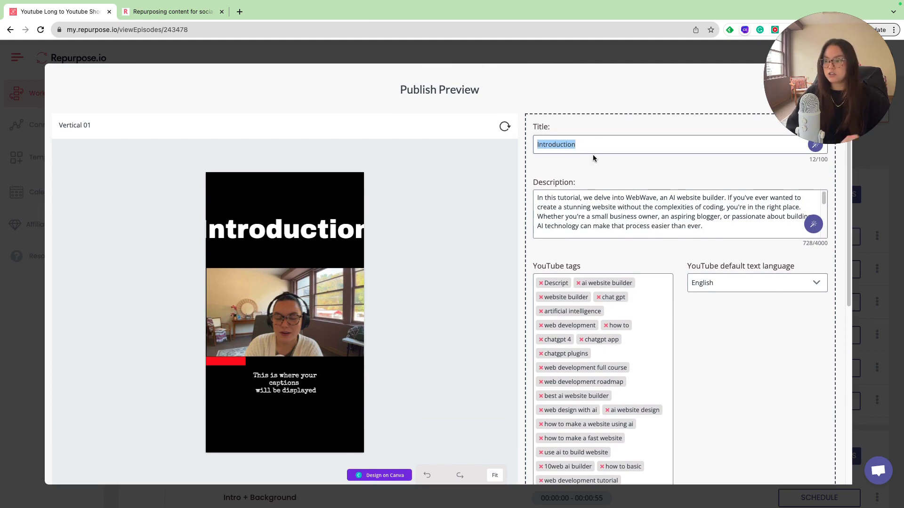
type("WebWave Builder")
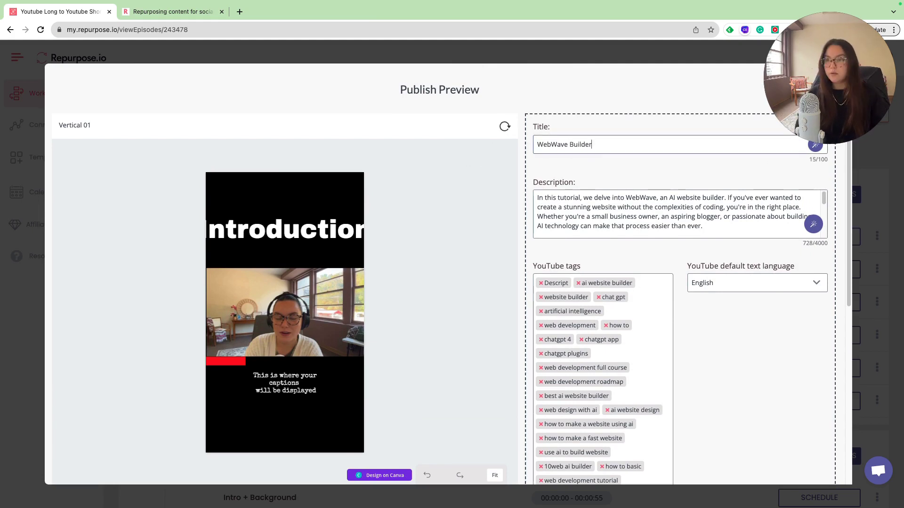
Cut the description down to a single line
scroll(603, 213, "down", 5)
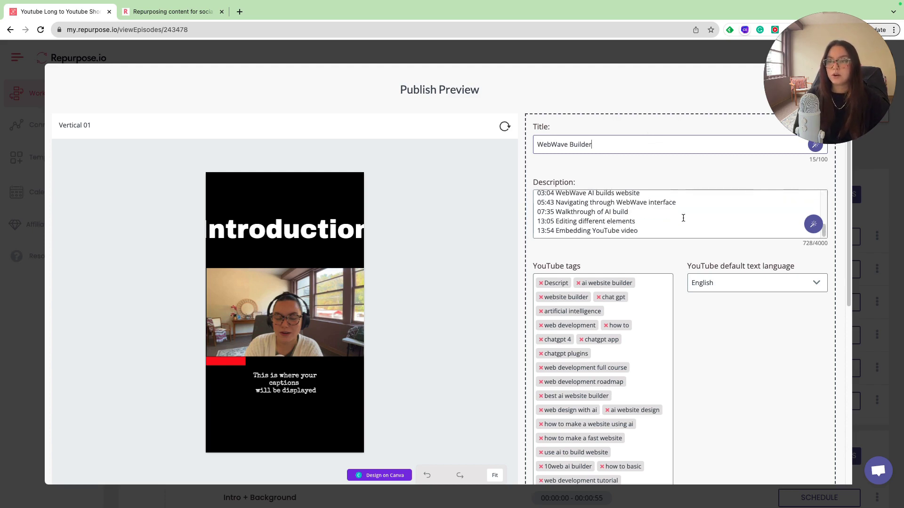
scroll(682, 217, "up", 8)
scroll(682, 216, "down", 10)
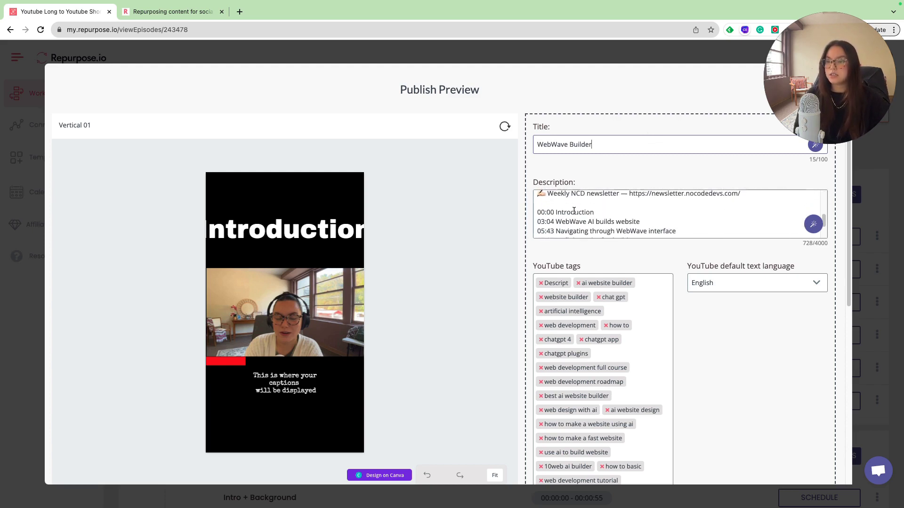
scroll(592, 231, "up", 10)
scroll(593, 231, "down", 10)
scroll(537, 211, "up", 8)
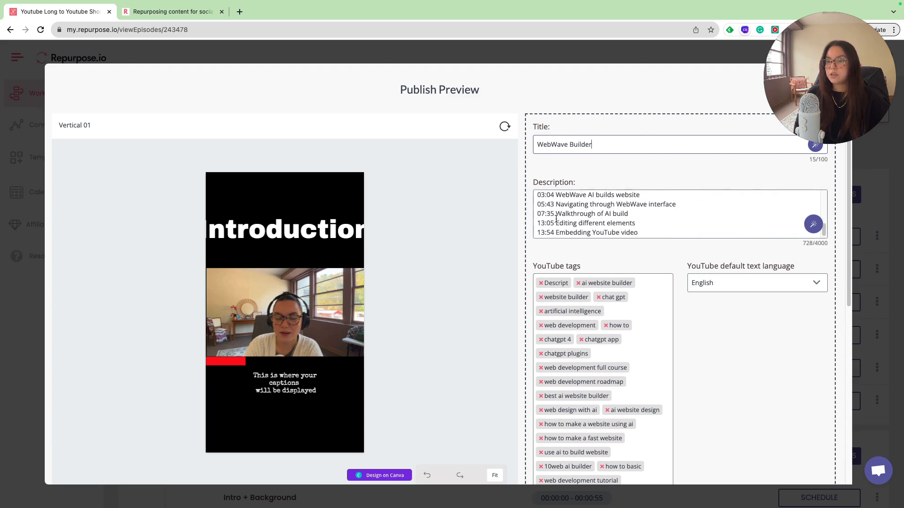
left_click_drag(538, 222, 733, 240)
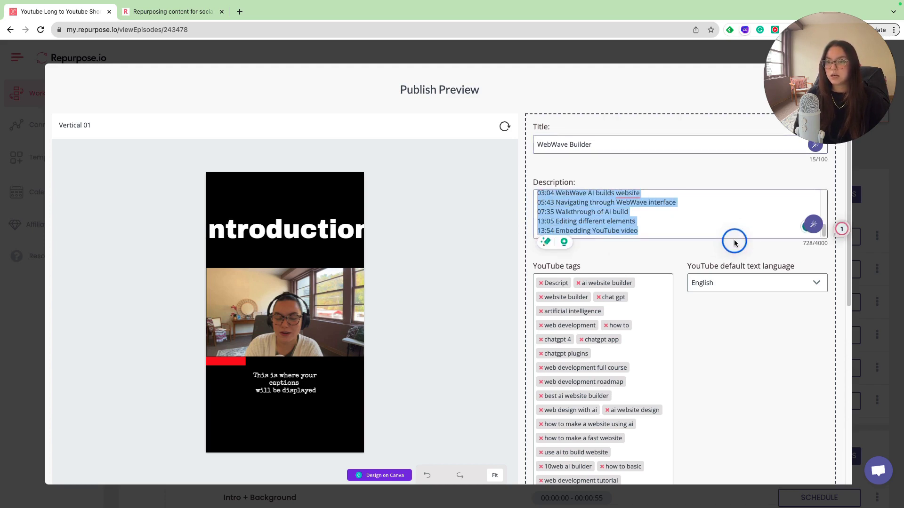
Keep burned subtitles set to 'Use subtitle file from YouTube'
scroll(572, 380, "down", 5)
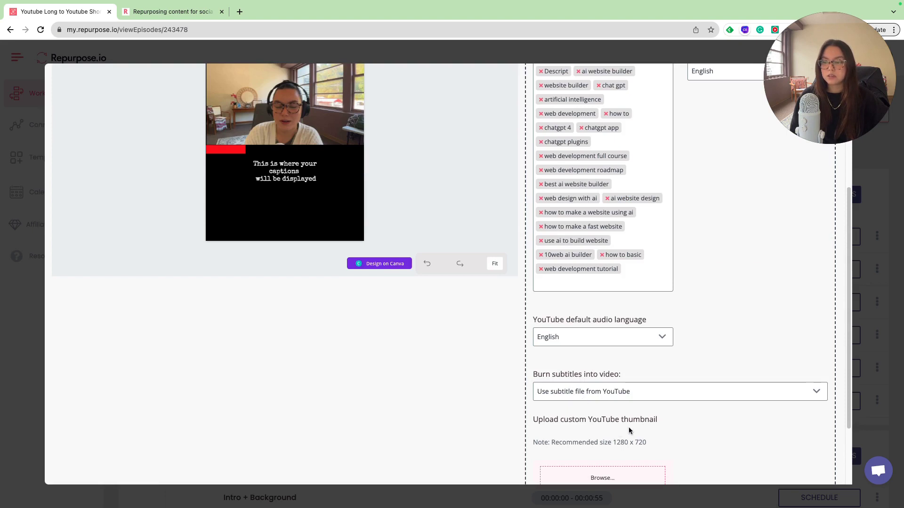
scroll(388, 229, "up", 2)
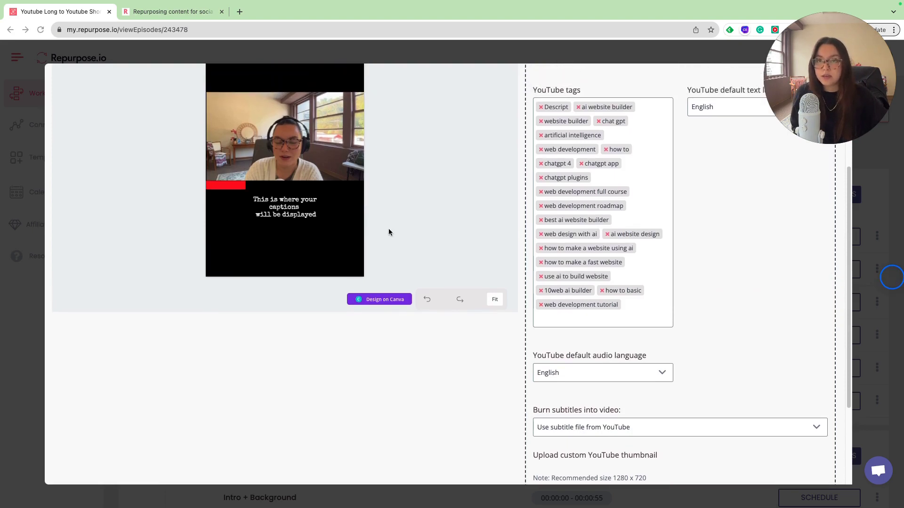
scroll(389, 232, "up", 5)
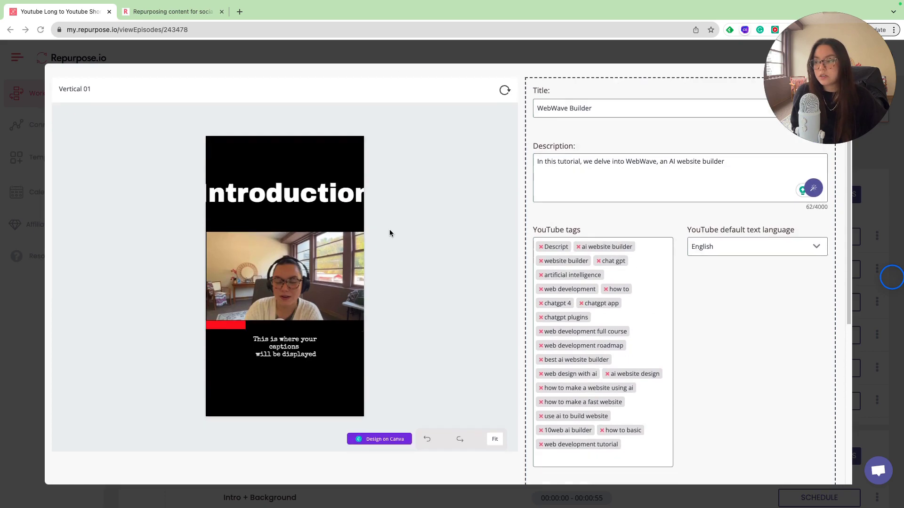
scroll(389, 230, "down", 8)
left_click(596, 311)
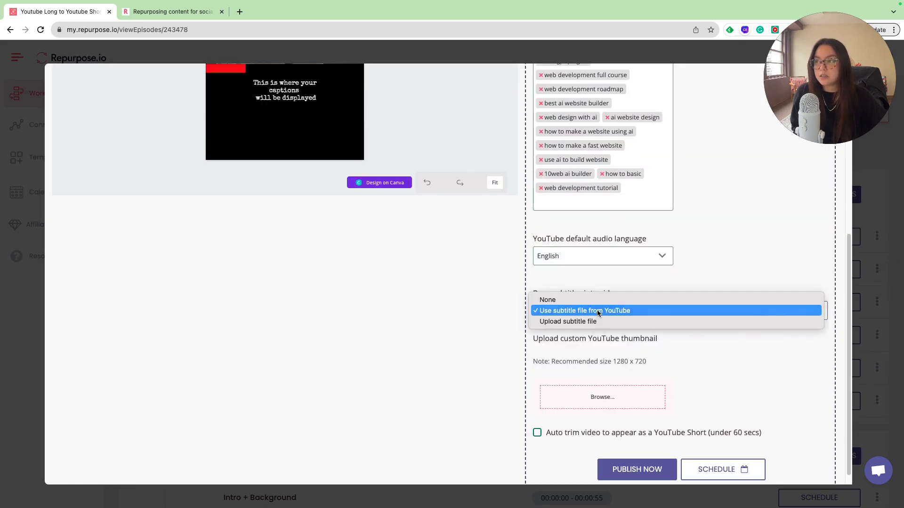
left_click(599, 312)
Enable auto-trim under 60 seconds and publish the Short now
scroll(402, 238, "up", 3)
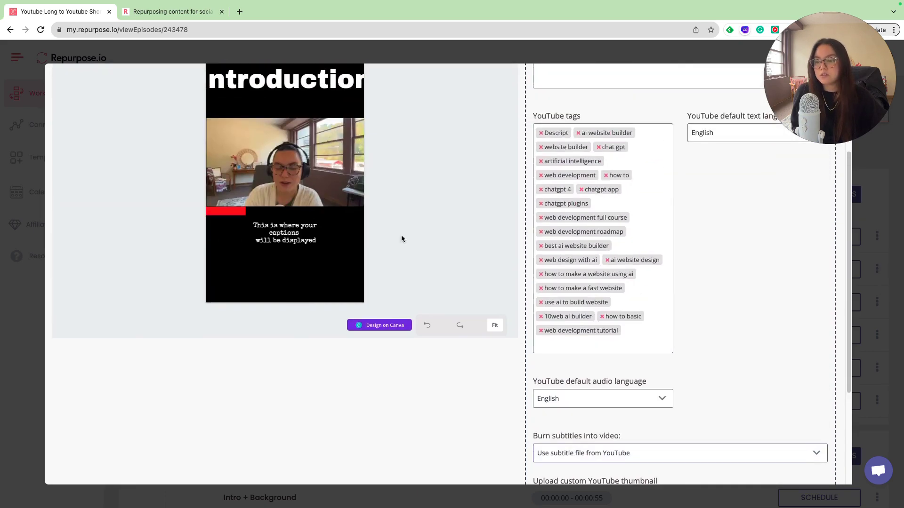
scroll(634, 266, "down", 3)
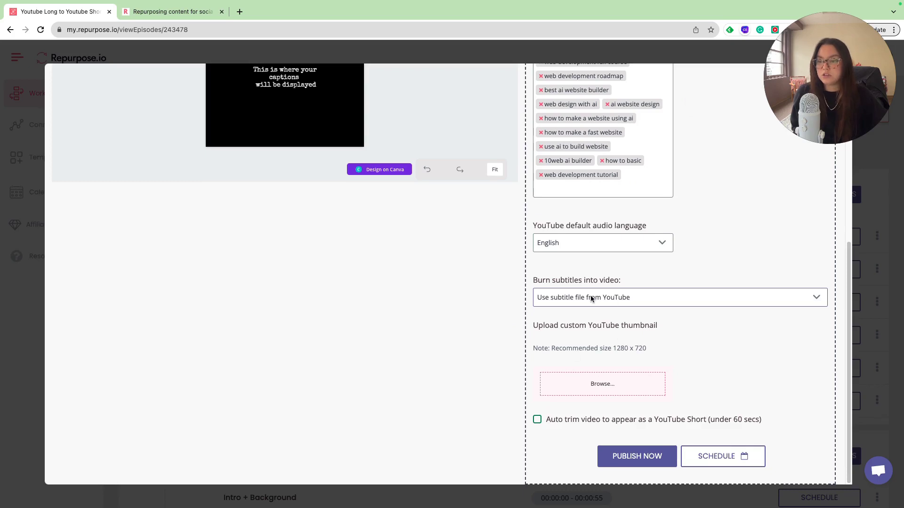
left_click(537, 421)
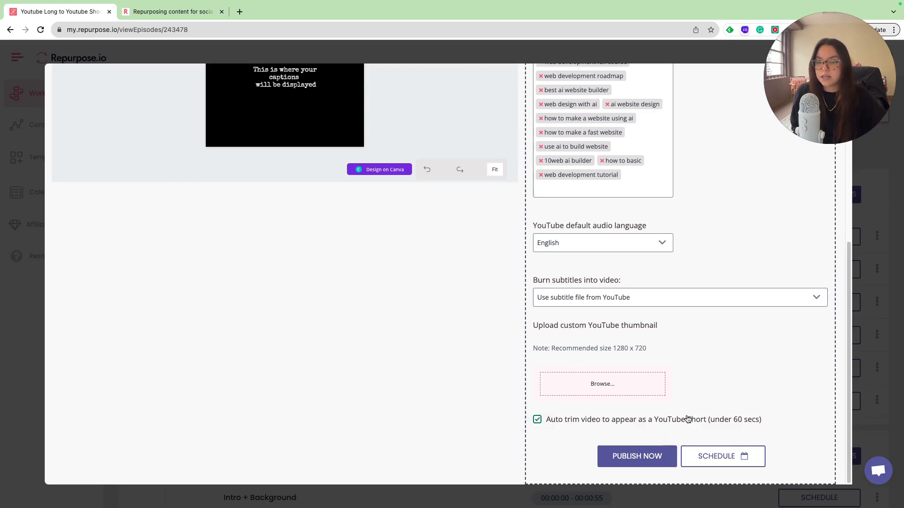
left_click(646, 456)
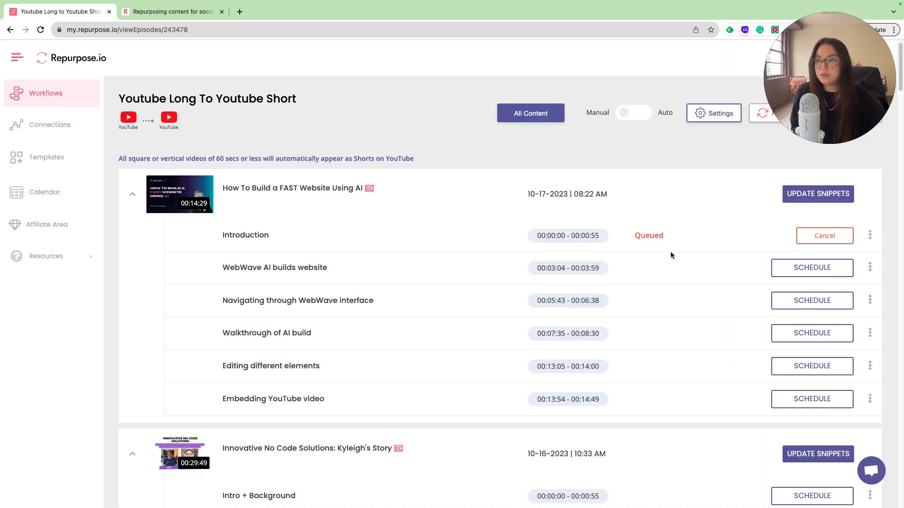
Start snippets for Creating a Table with Zapier Tables and set the first clip to 00:04:29.2–00:05:26.0
scroll(670, 253, "down", 20)
scroll(674, 293, "down", 15)
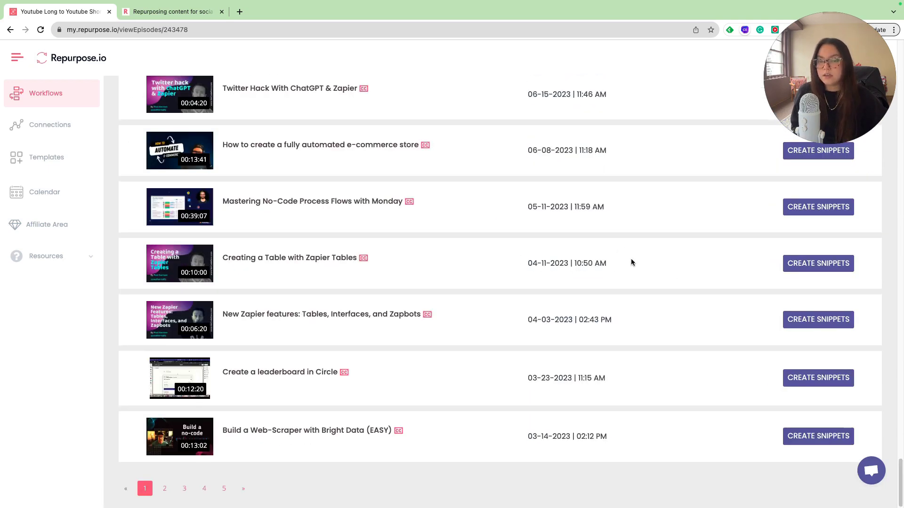
left_click(817, 262)
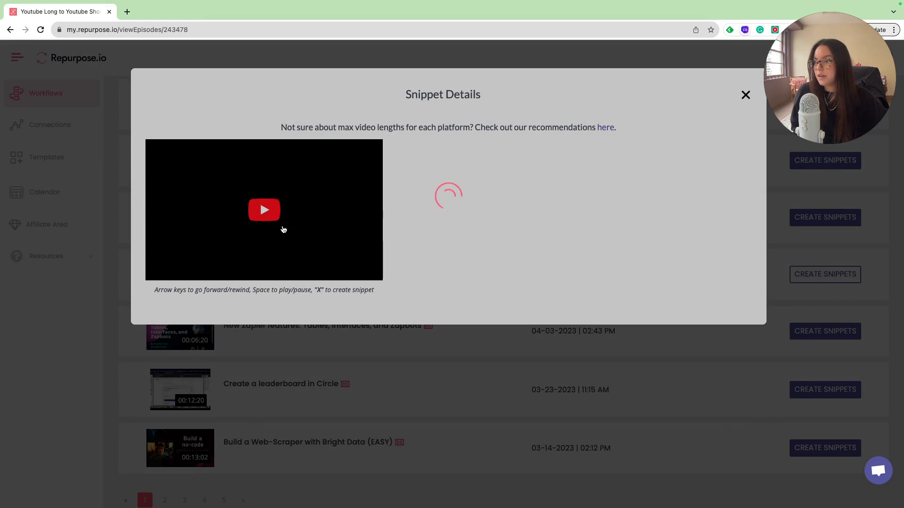
left_click(267, 223)
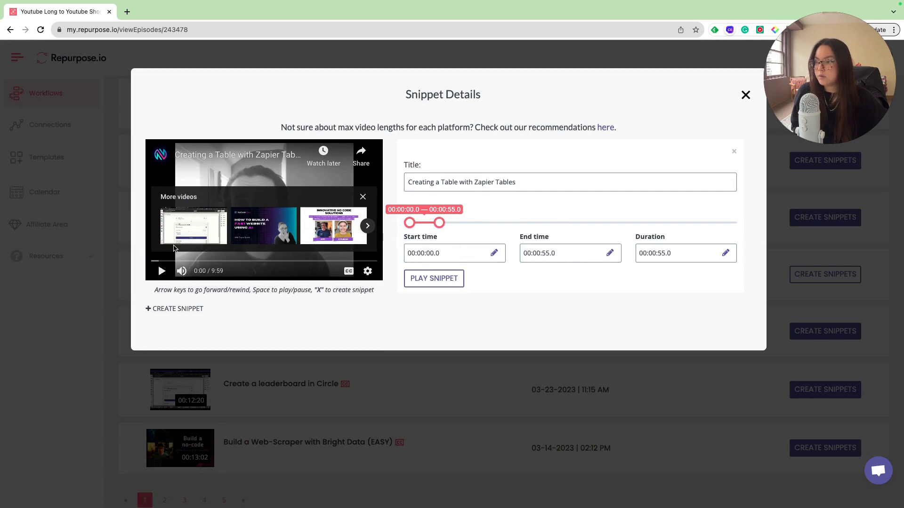
left_click(188, 260)
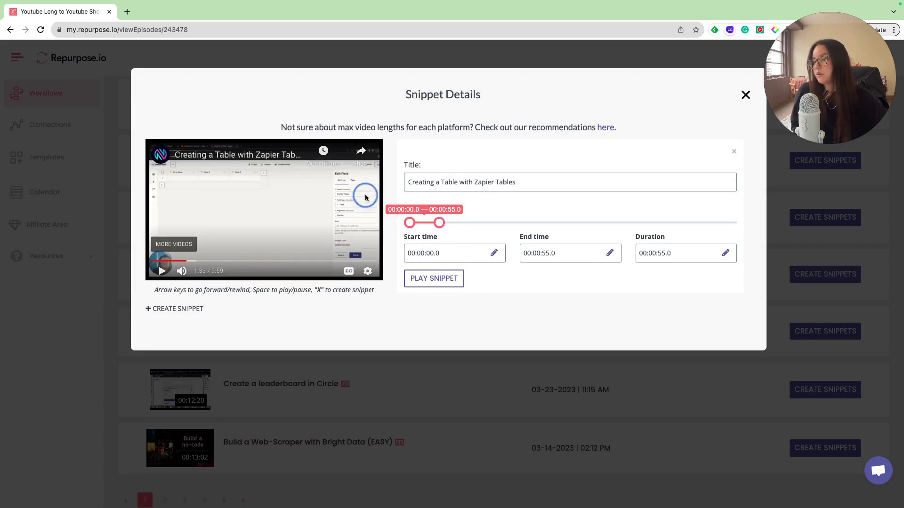
left_click(235, 260)
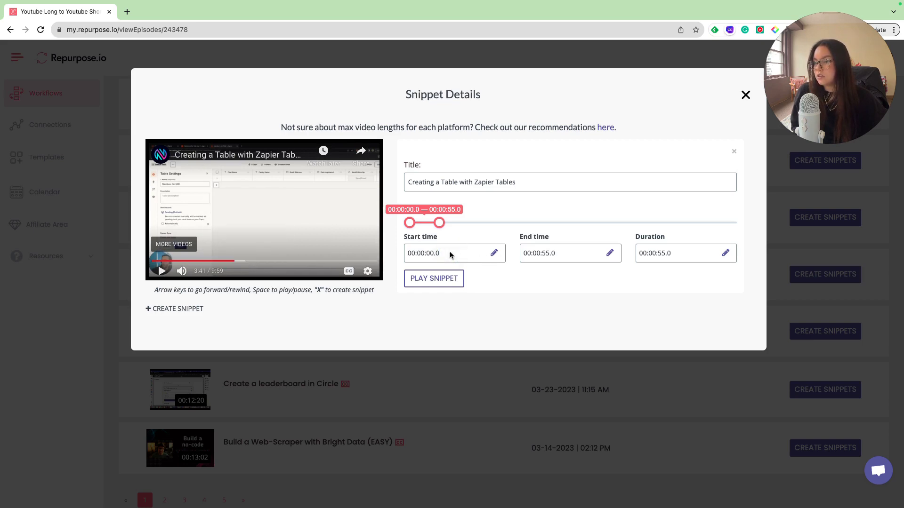
left_click_drag(439, 223, 602, 222)
left_click(585, 222)
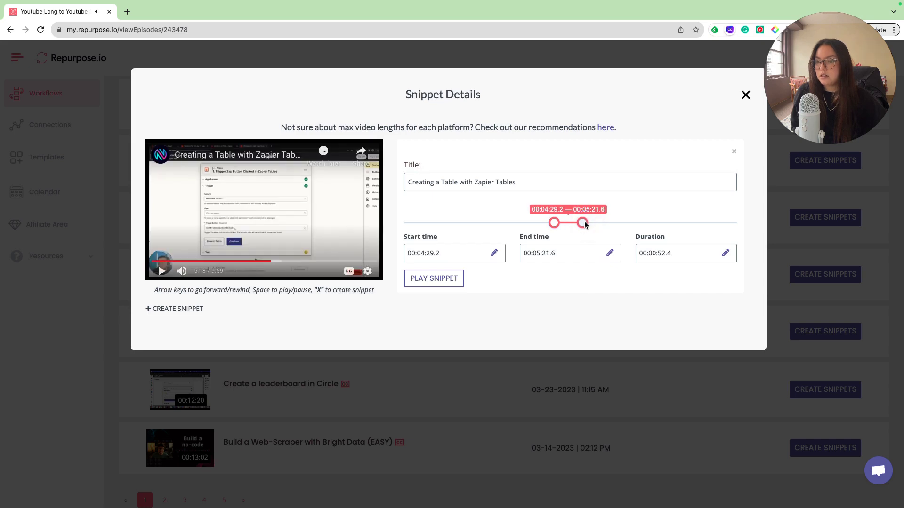
Add a second 05:18.6–06:13.6 snippet and close Snippet Details, keeping both clips
left_click(163, 309)
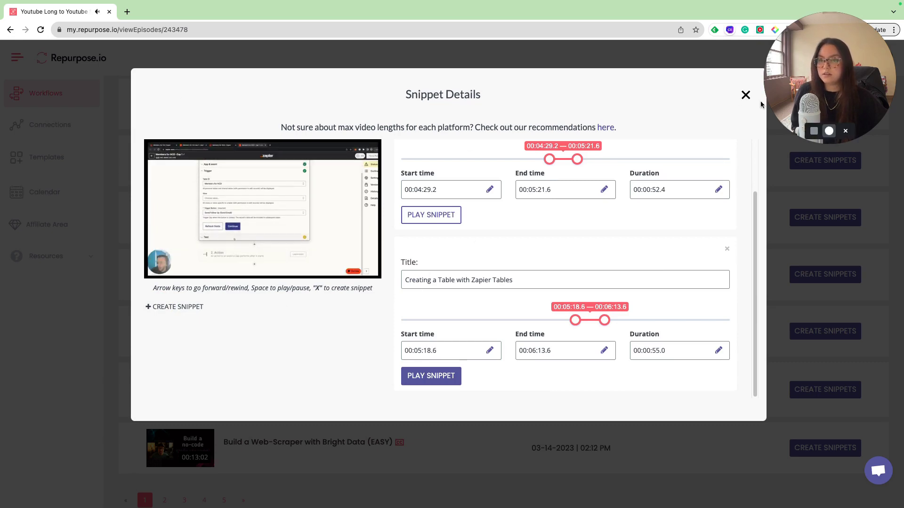
scroll(691, 207, "up", 2)
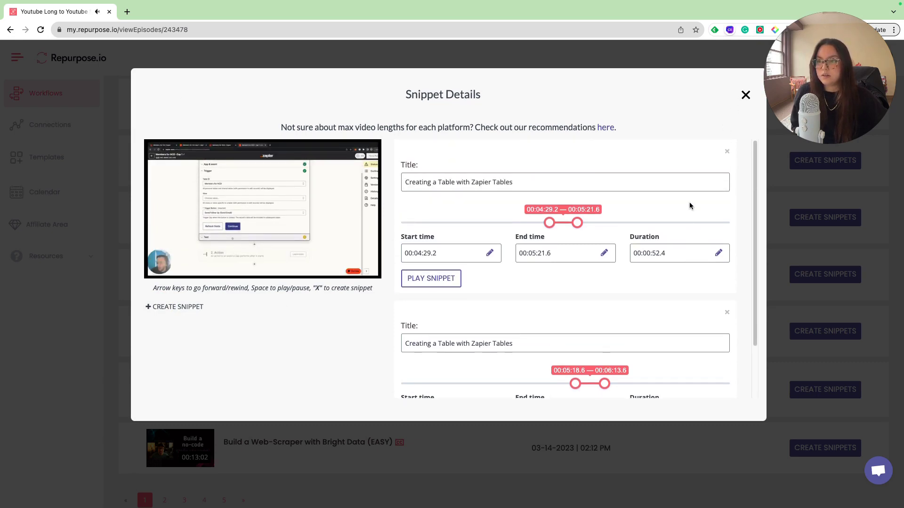
left_click(748, 96)
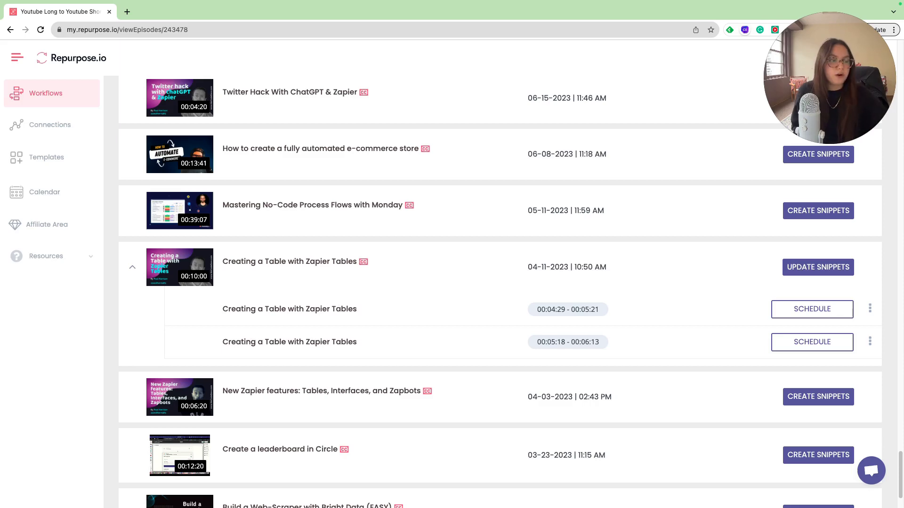
Go back to Workflows and view the Youtube to Instagram workflow's content
scroll(487, 293, "up", 20)
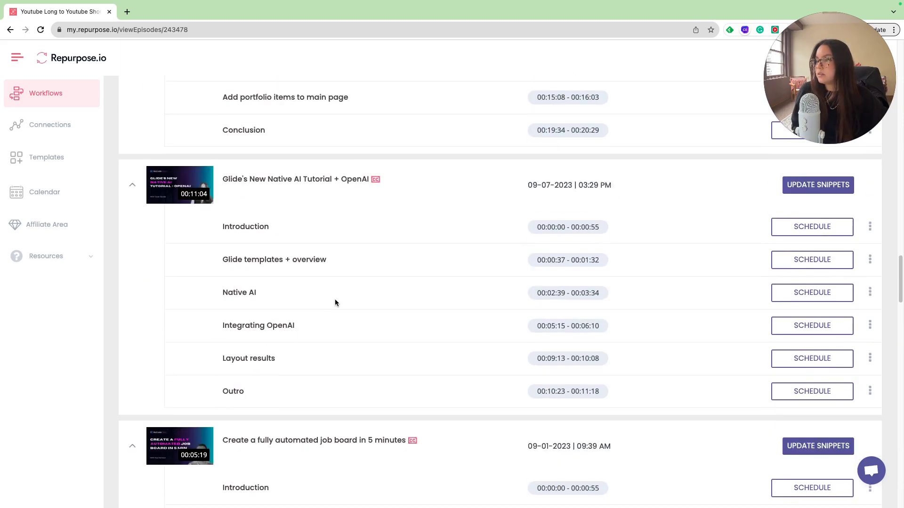
scroll(330, 310, "up", 10)
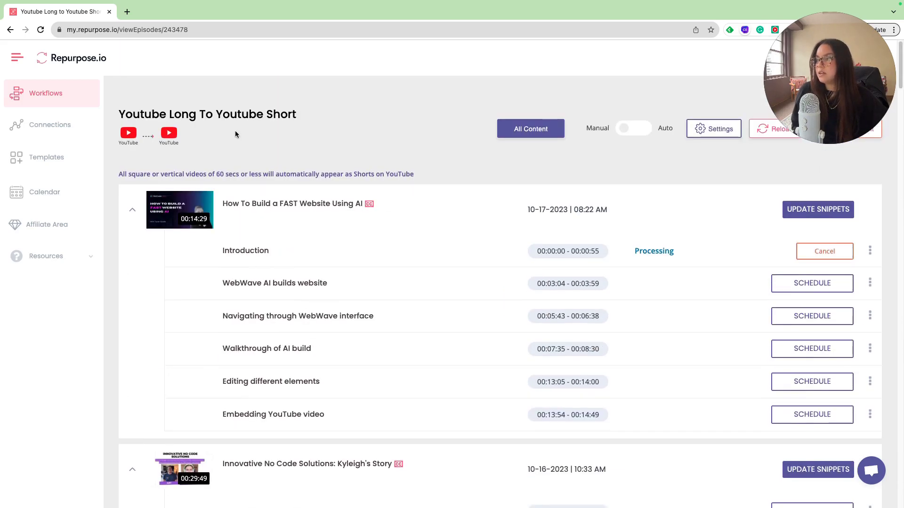
left_click(45, 87)
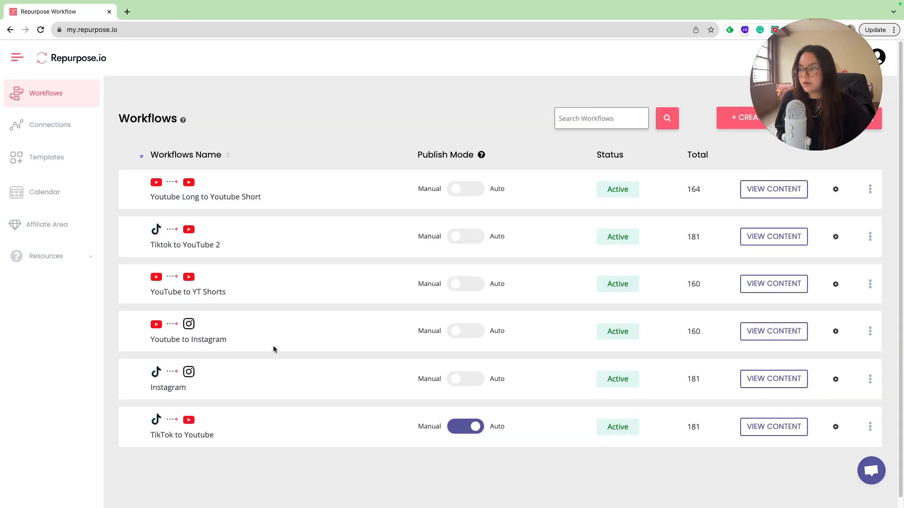
left_click(784, 335)
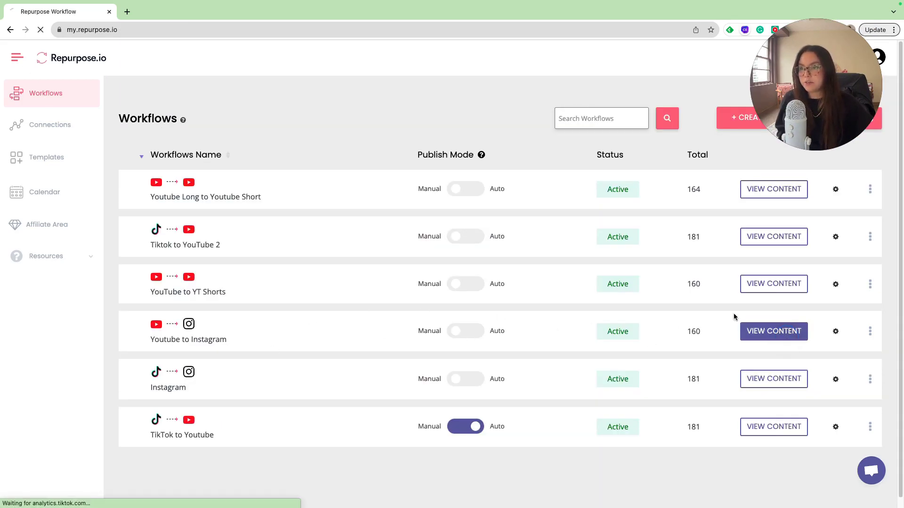
Page through to page 3 to find the Zapier Tables episode's two snippets
scroll(400, 264, "down", 15)
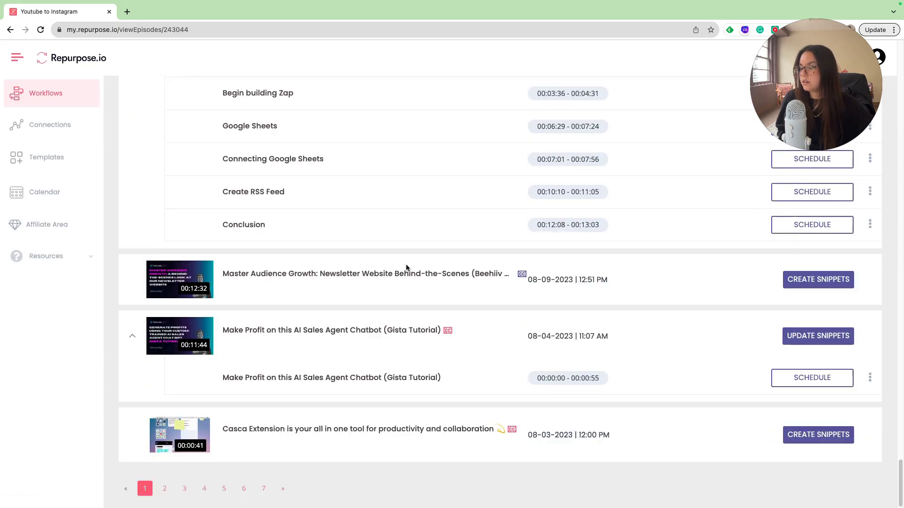
left_click(159, 489)
scroll(453, 380, "down", 15)
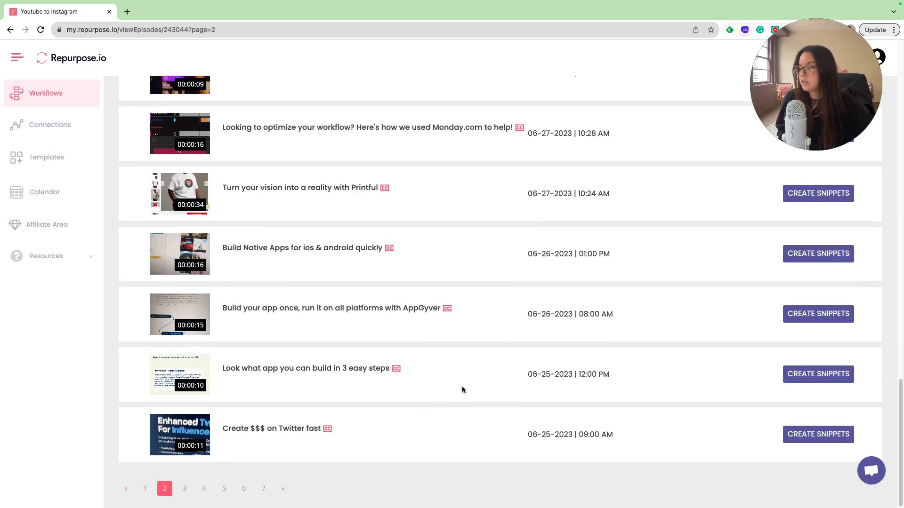
left_click(184, 488)
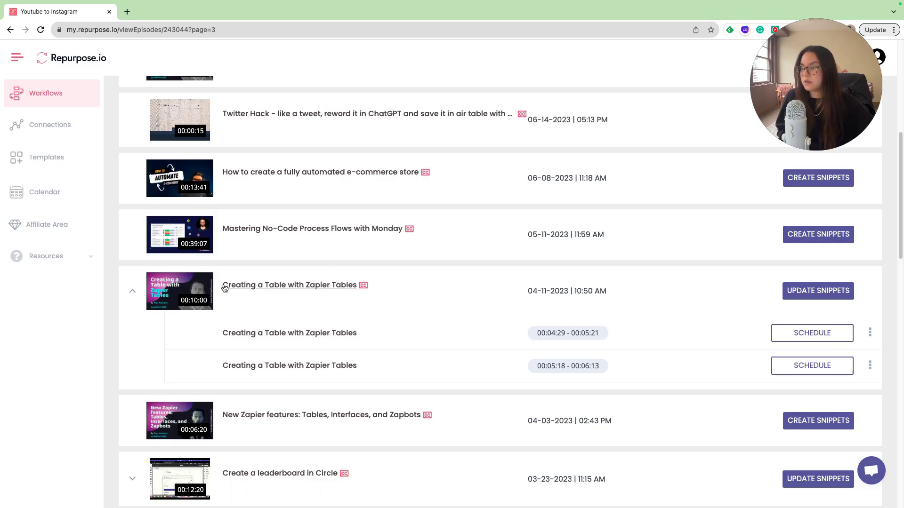
mouse_move(233, 292)
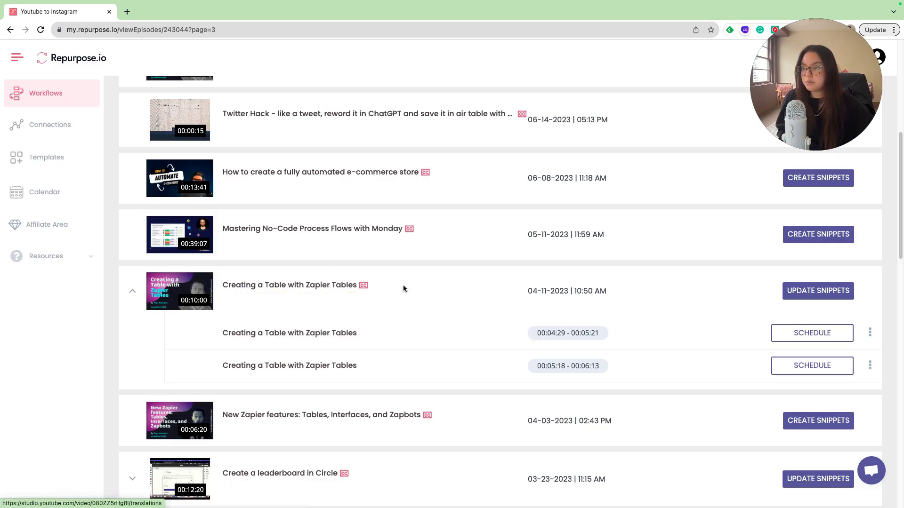
scroll(531, 353, "down", 1)
scroll(530, 353, "down", 1)
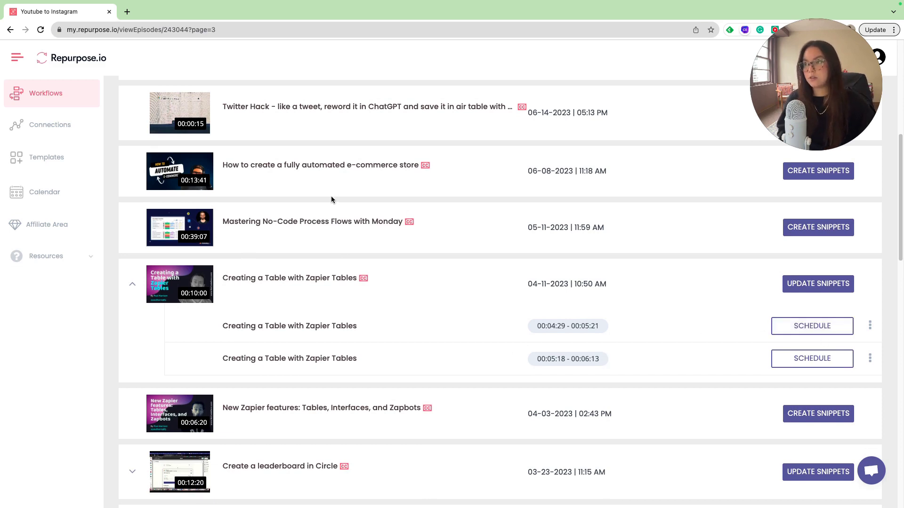
scroll(332, 196, "up", 7)
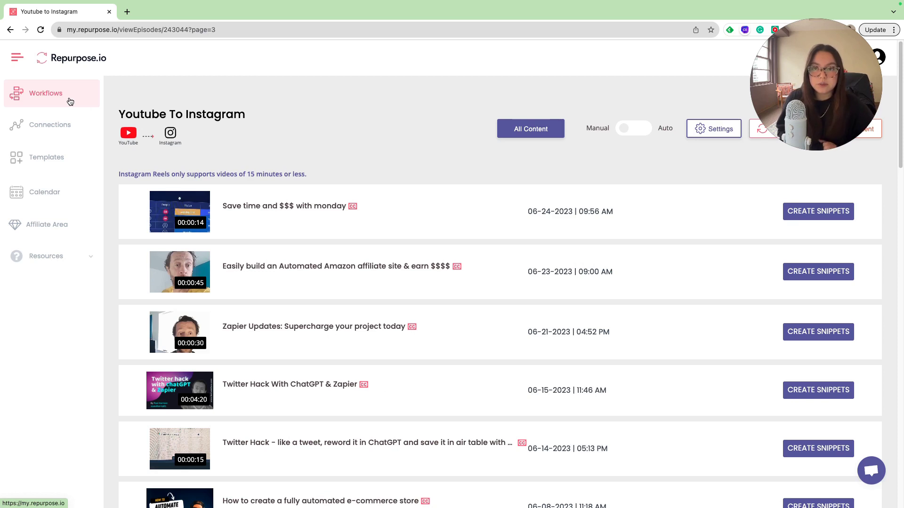
Switch to YouTube Studio and open the Channel content list of uploaded videos
left_click(42, 95)
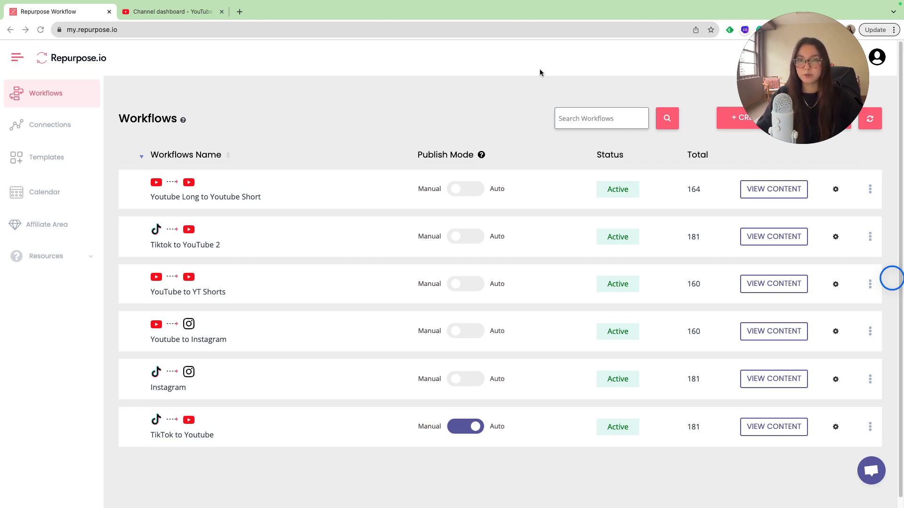
left_click(152, 14)
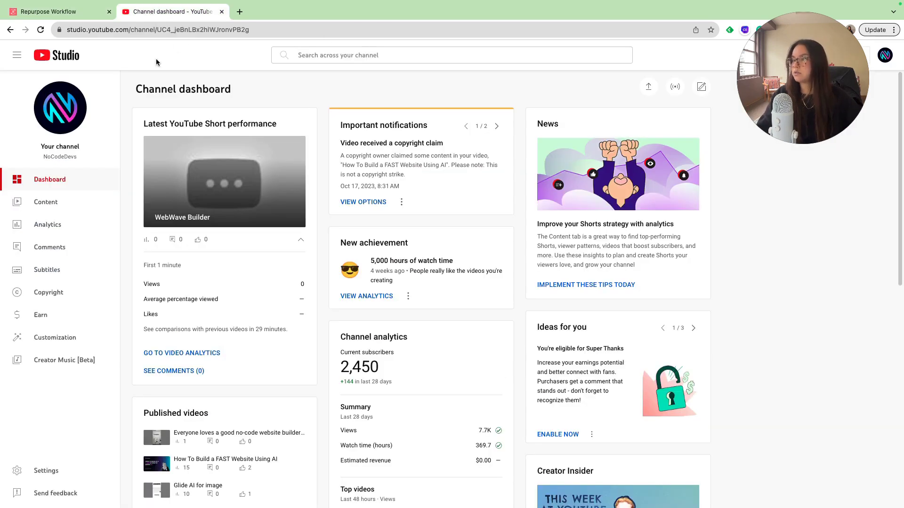
left_click(45, 206)
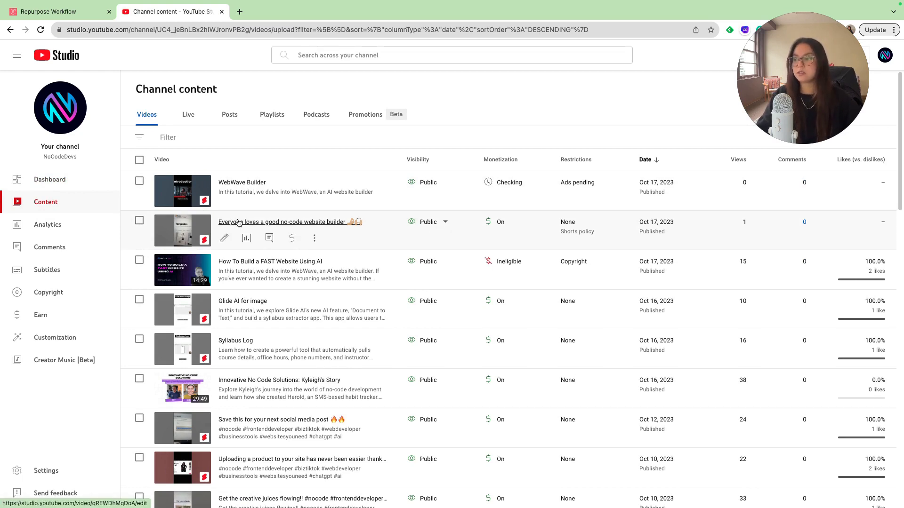
Play and pause the published no-code website builder Short, then return to the video list
left_click(238, 222)
left_click(541, 216)
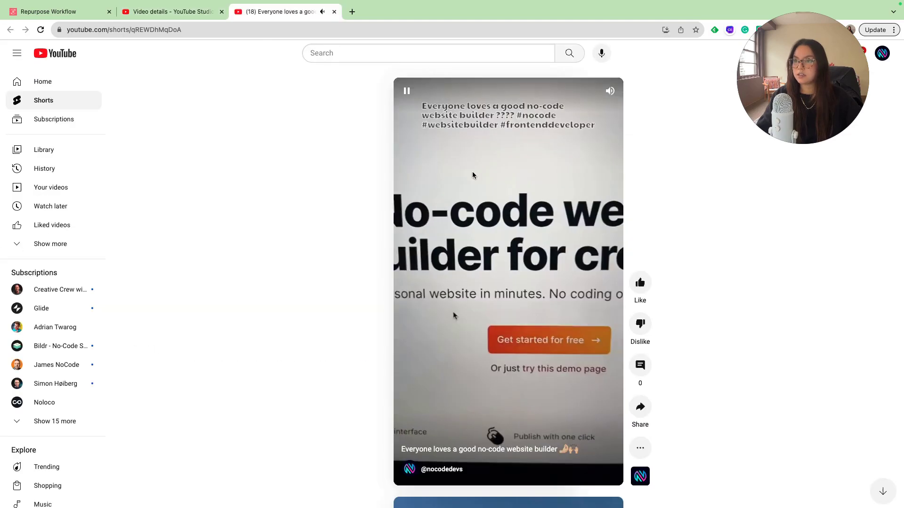
left_click(404, 92)
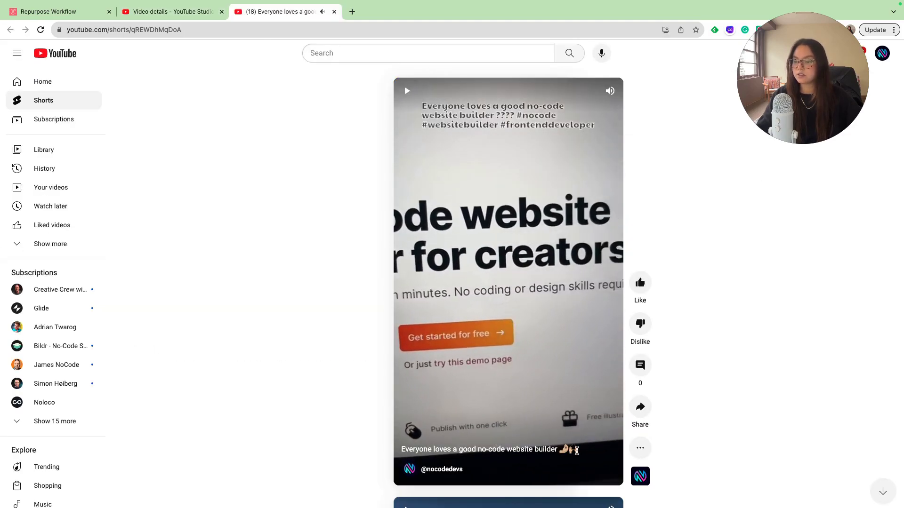
left_click(334, 11)
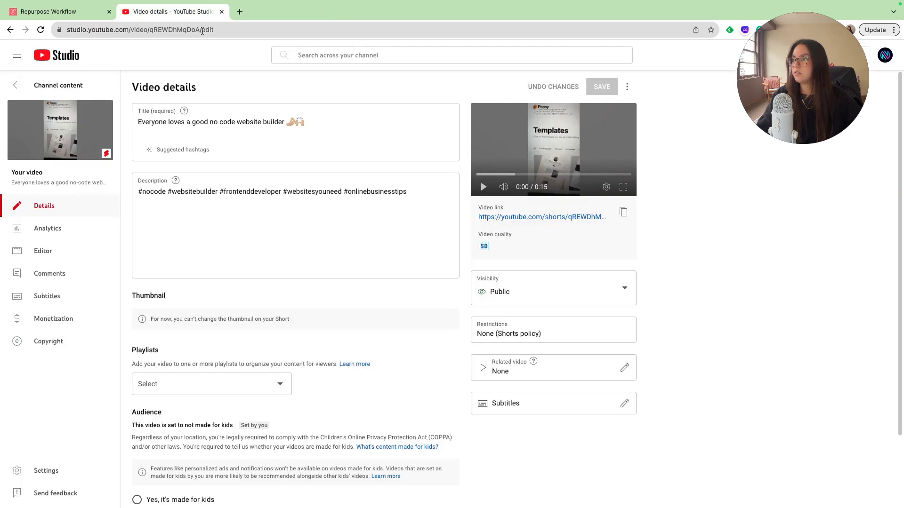
left_click(17, 84)
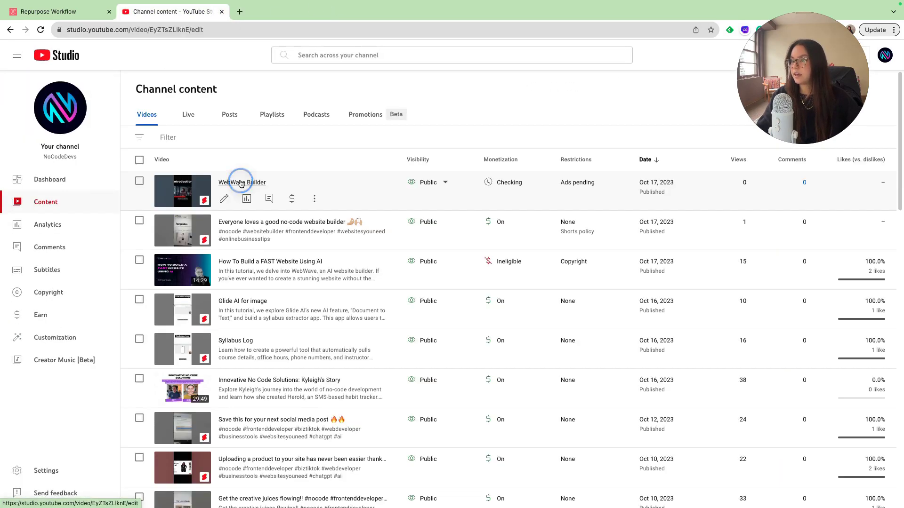
Play the WebWave Builder Short with its burned-in subtitles and pause it
left_click(238, 184)
left_click(530, 216)
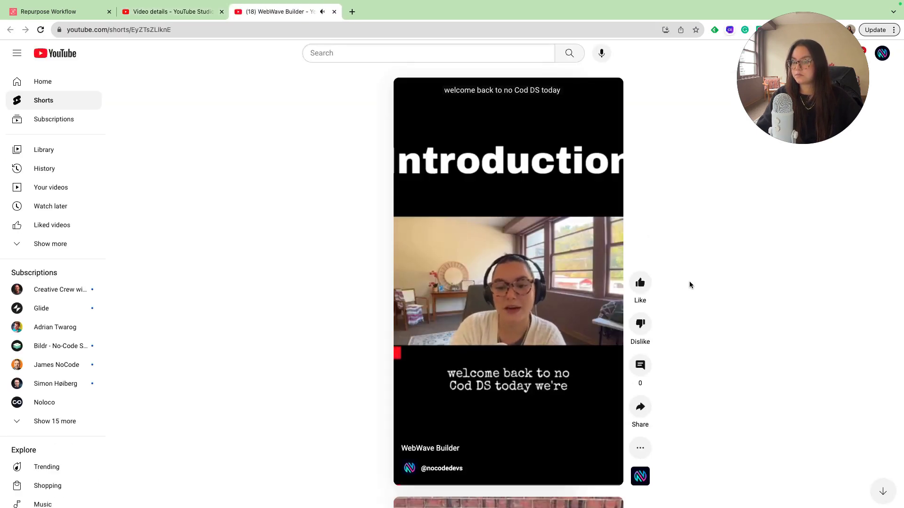
left_click(617, 386)
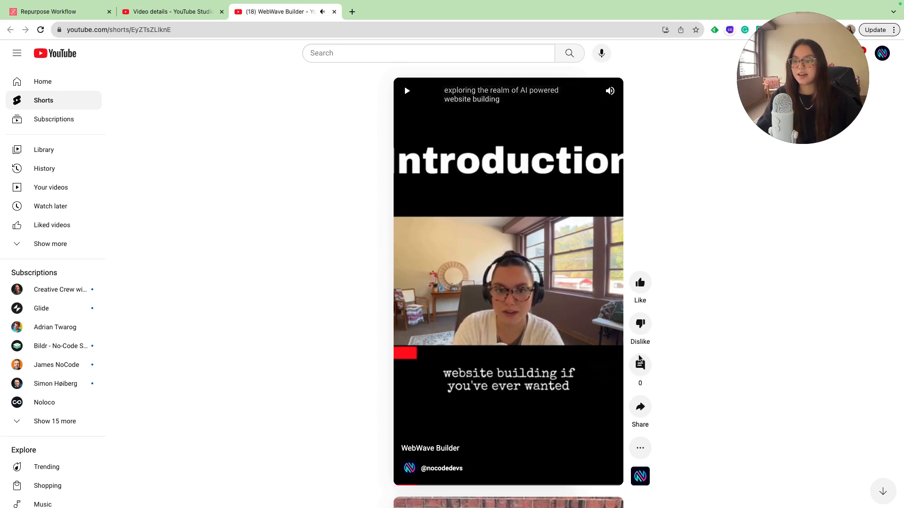